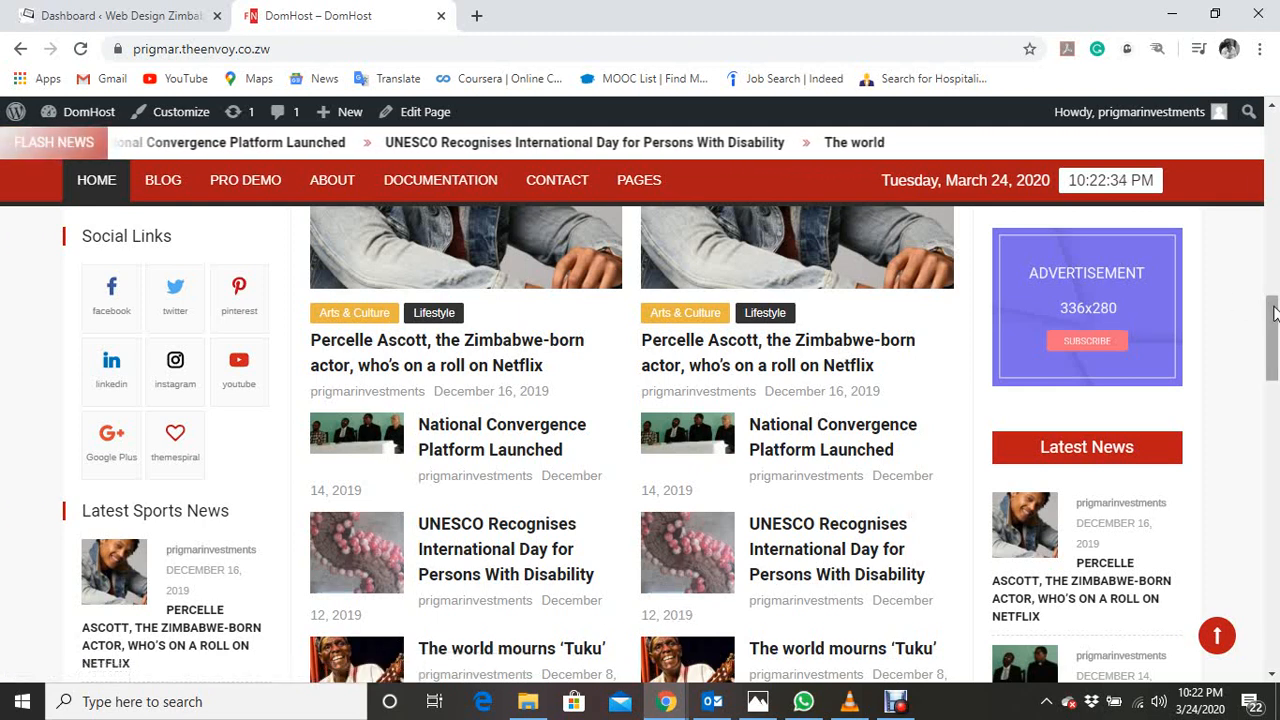
- Go to the DomHost site's admin dashboard and display the list of all its posts
left_click_drag(1275, 313, 1255, 215)
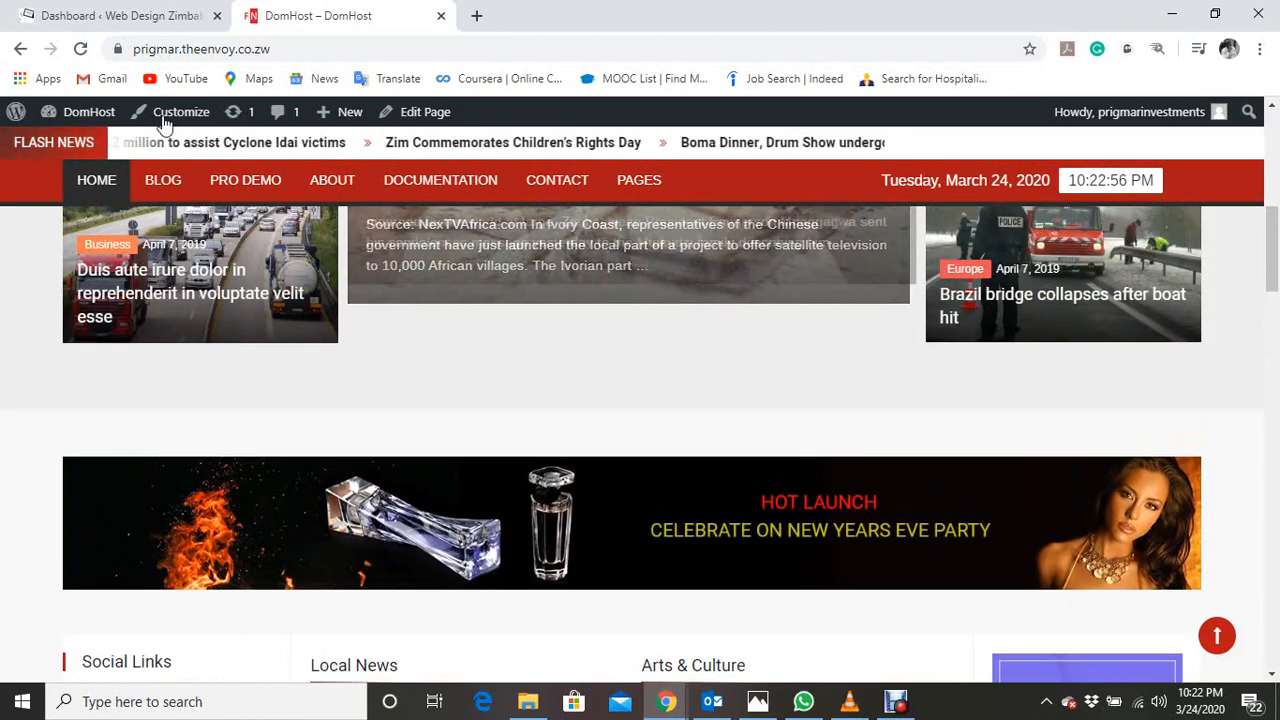
mouse_move(82, 113)
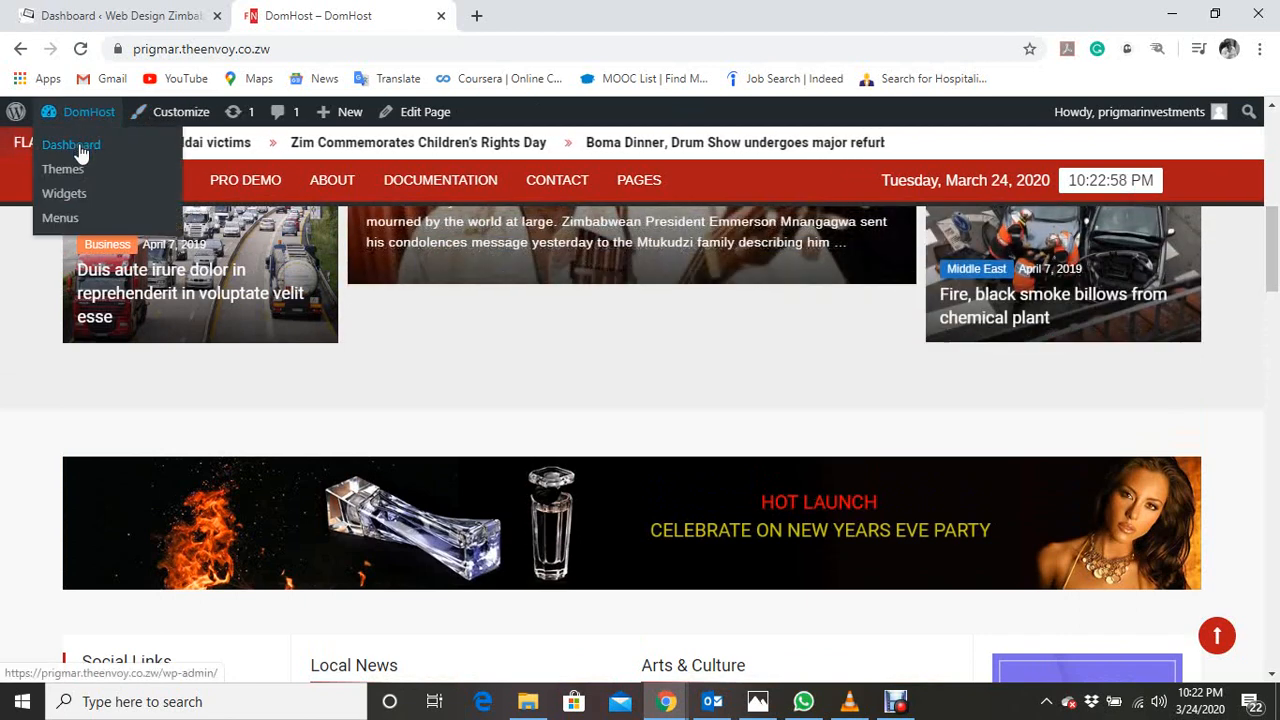
left_click(80, 147)
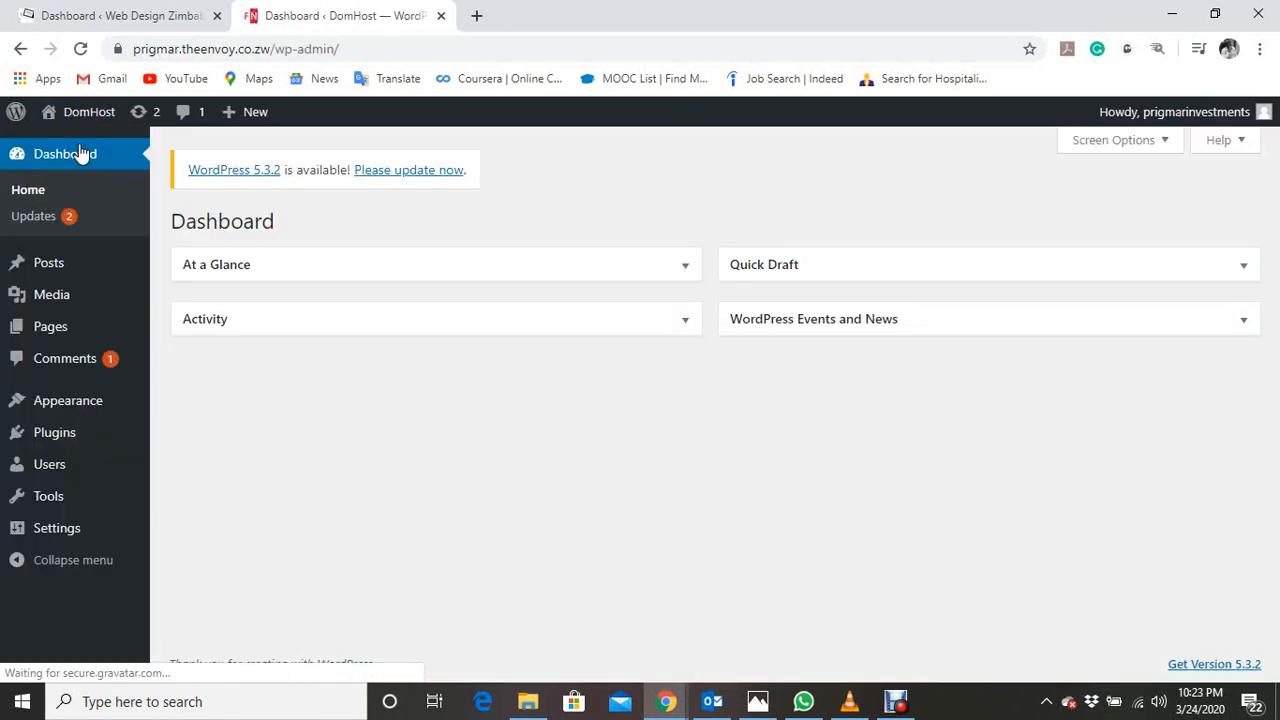
mouse_move(48, 263)
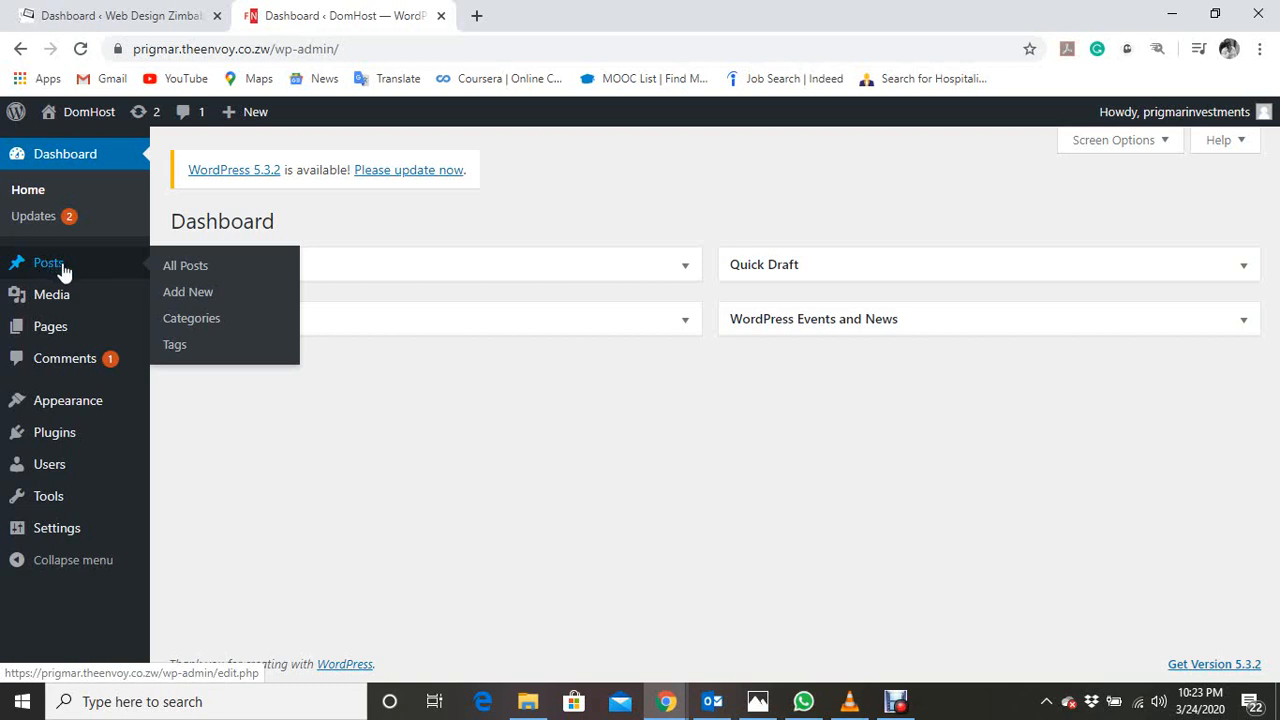
left_click(180, 268)
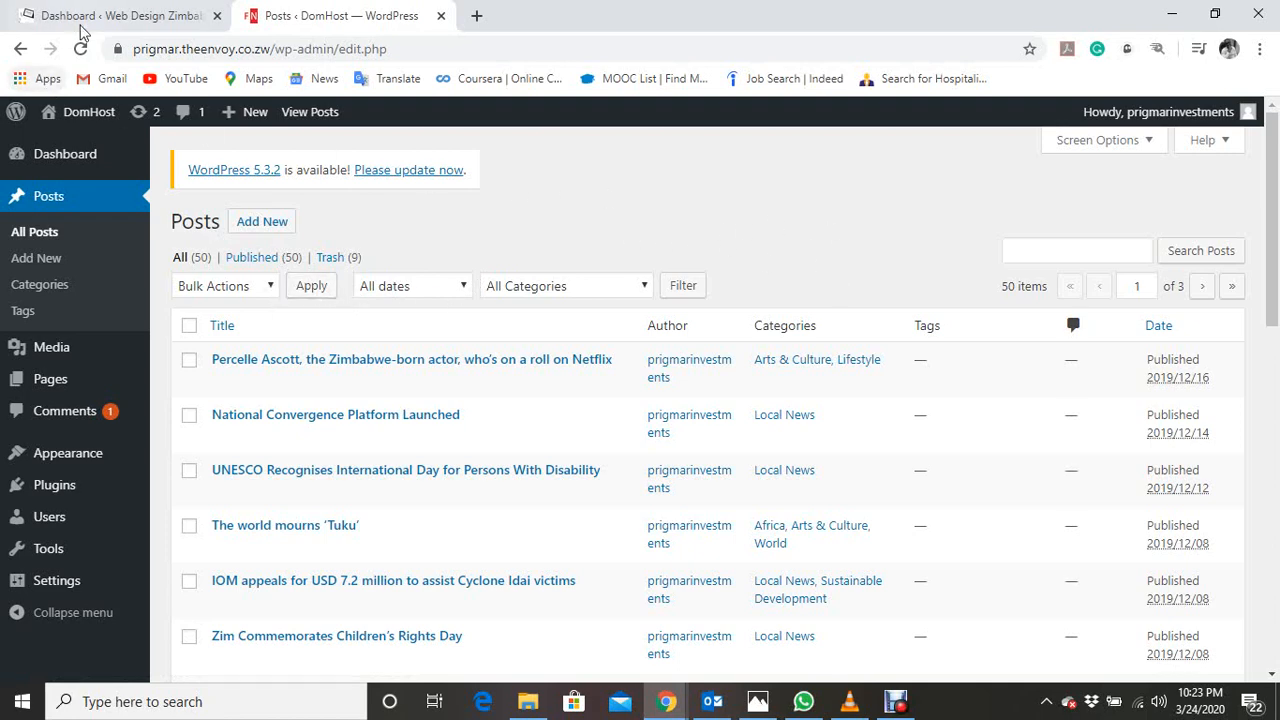
- Switch to the Web Design Zimbabwe site's dashboard and review the list of all its posts
left_click(117, 10)
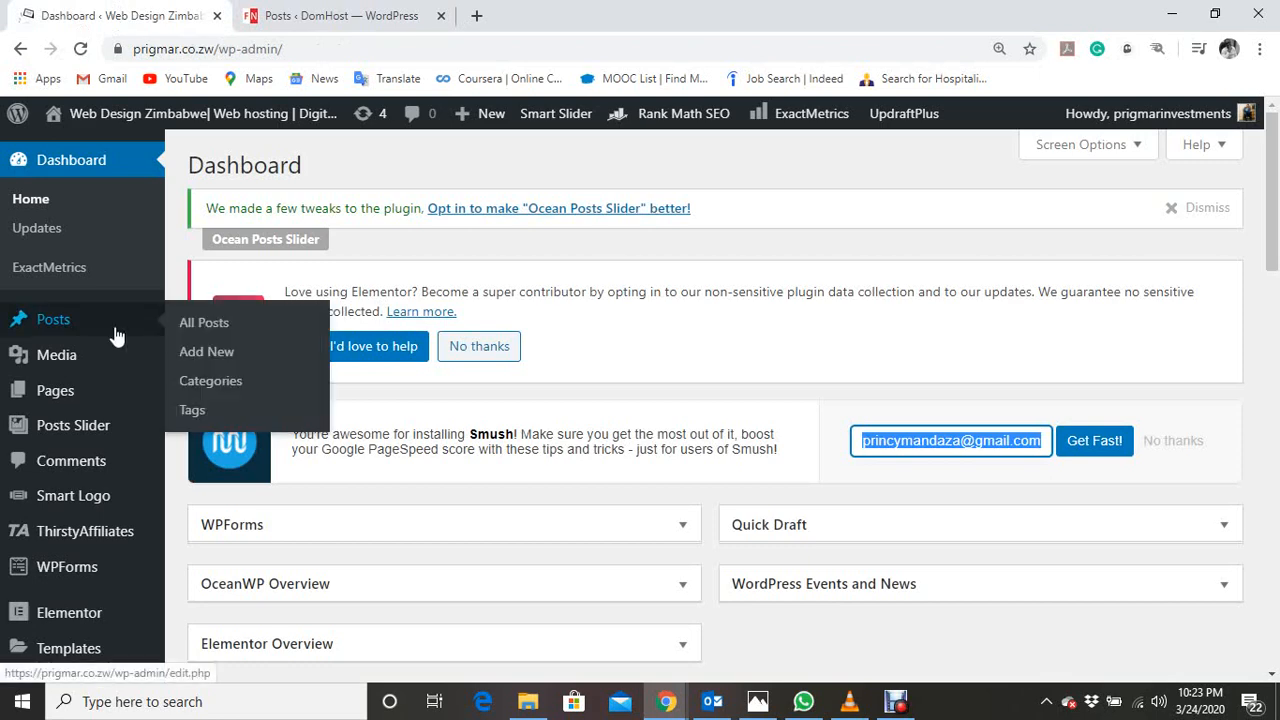
mouse_move(47, 326)
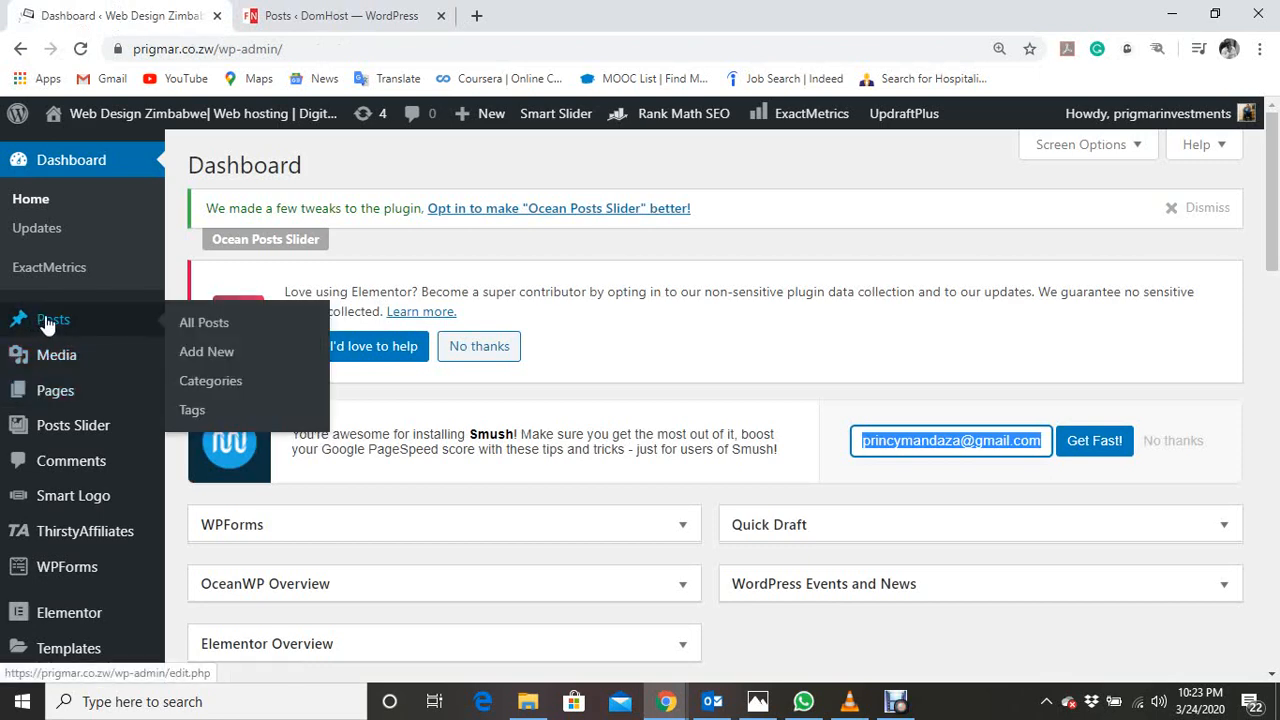
left_click(204, 328)
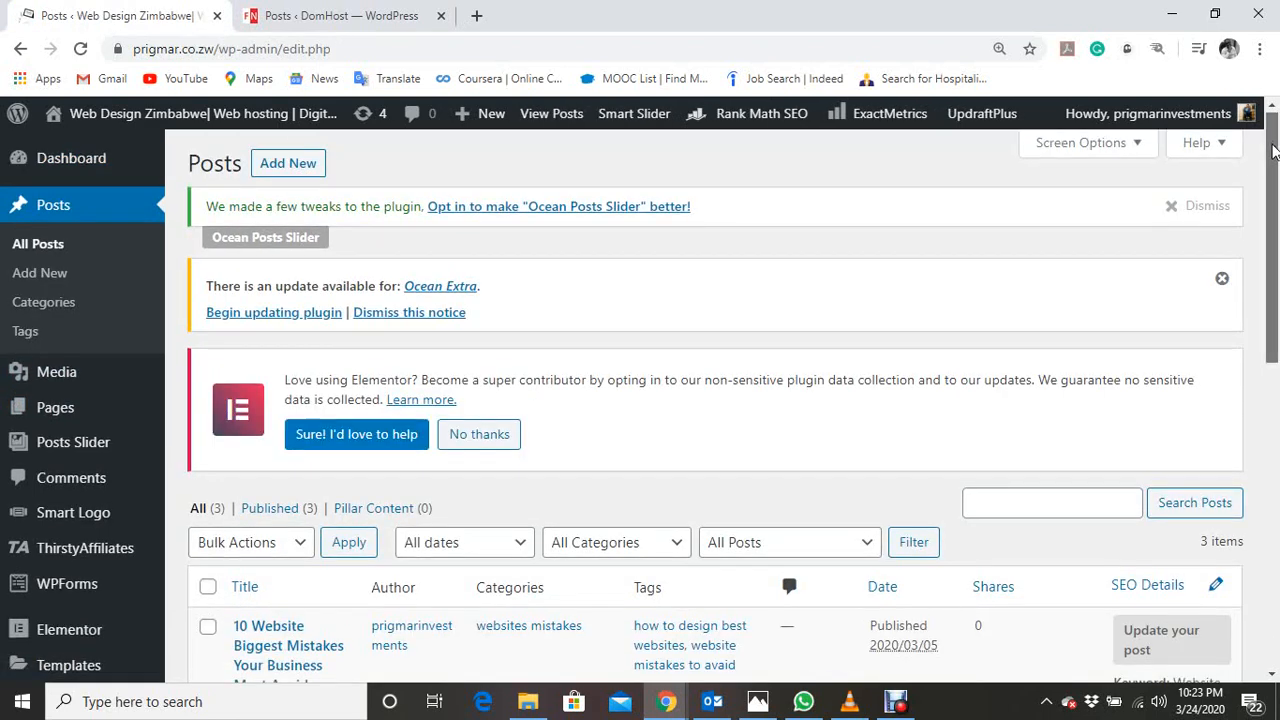
left_click_drag(1273, 146, 1255, 290)
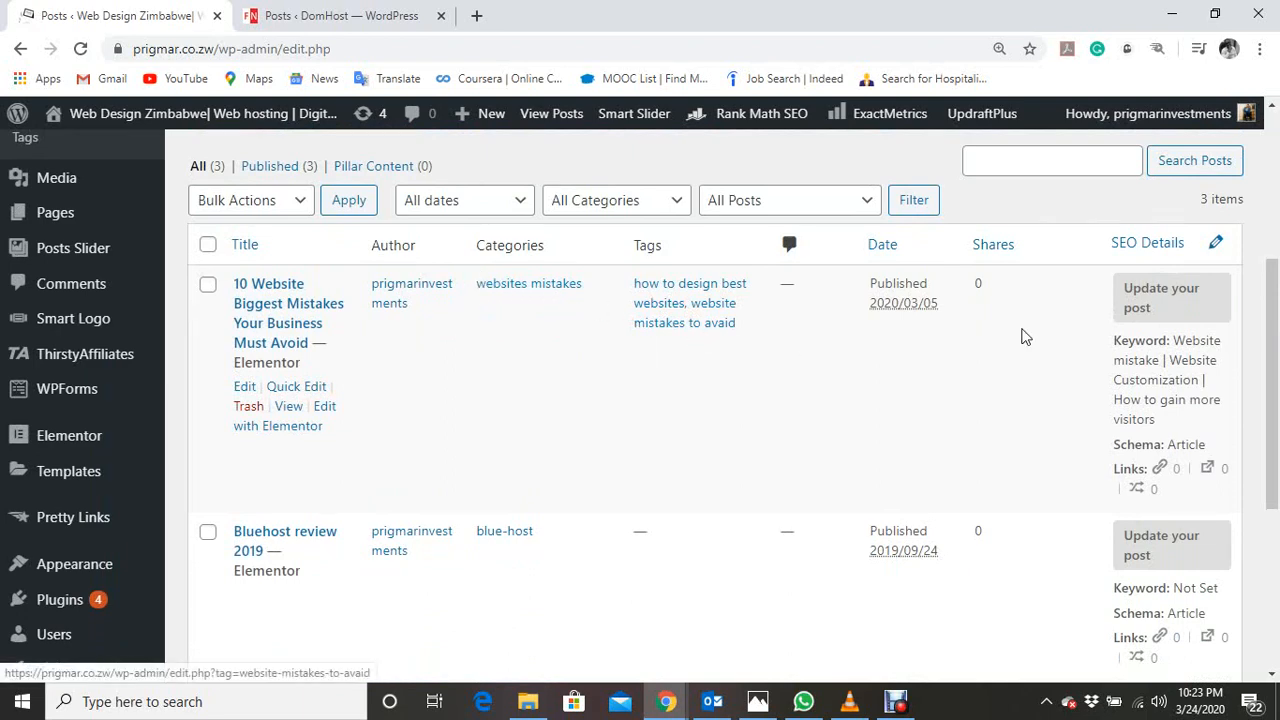
left_click_drag(1276, 335, 1276, 425)
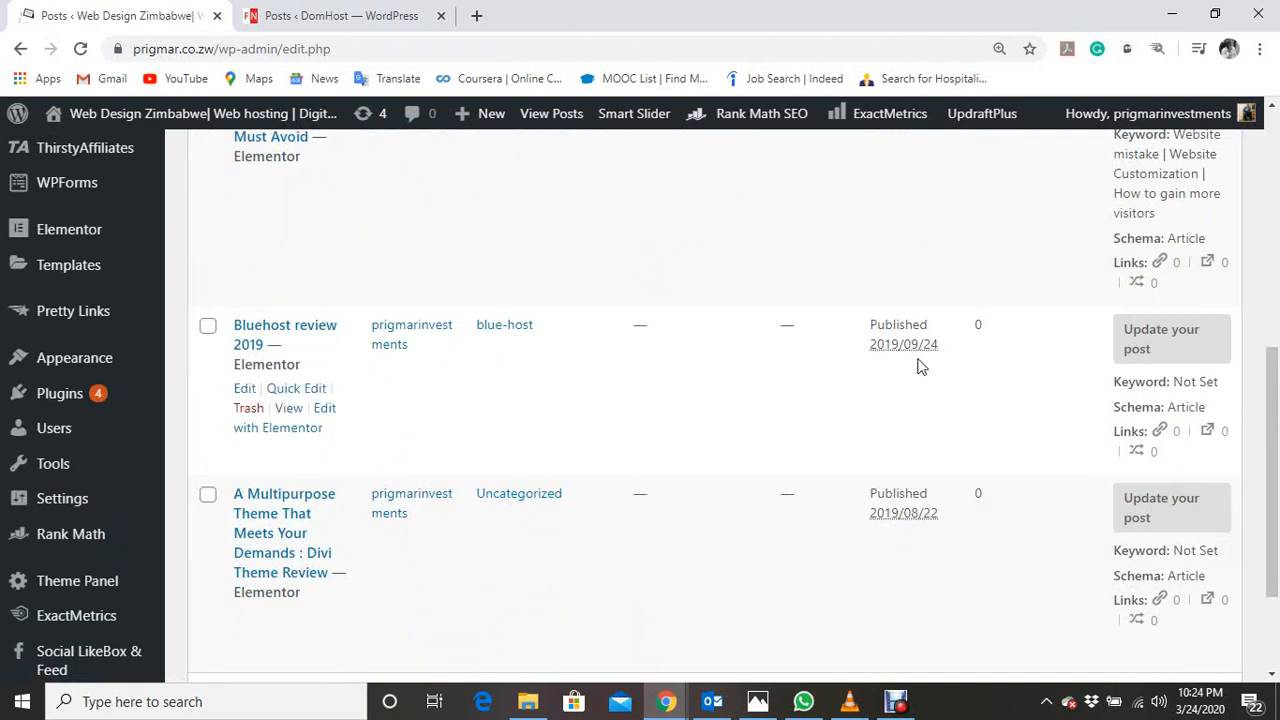
left_click_drag(1275, 470, 1274, 398)
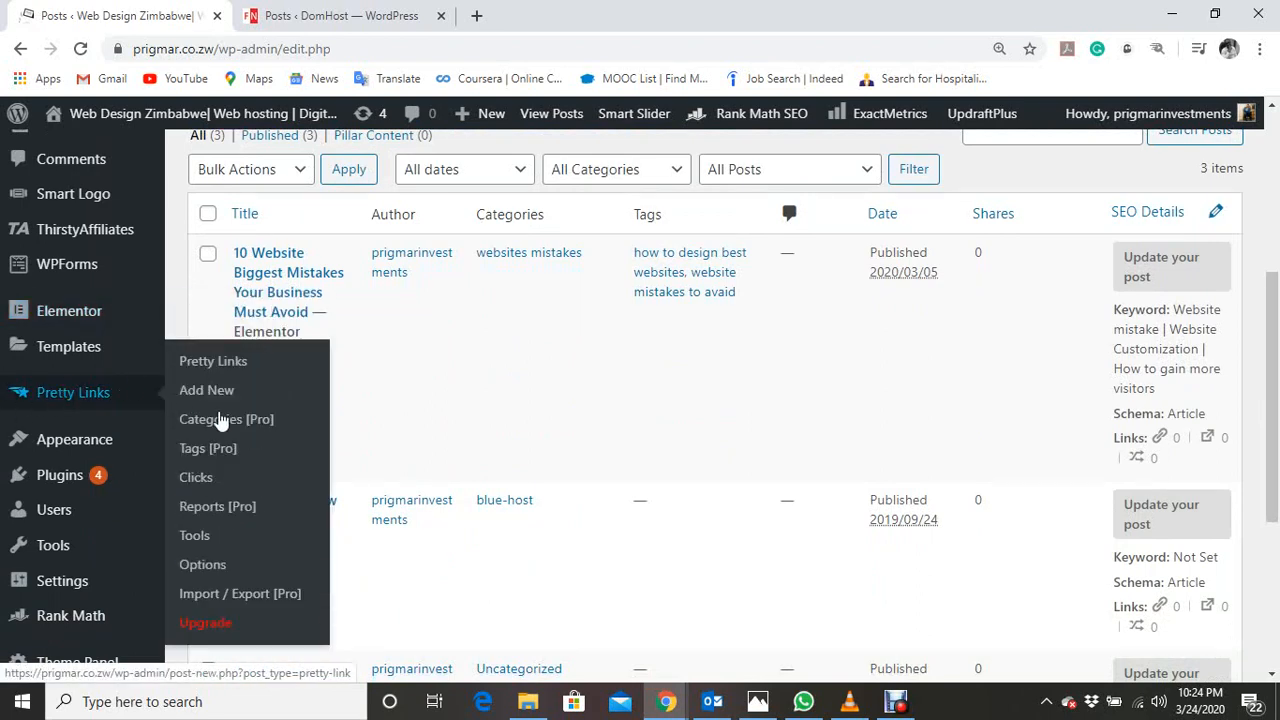
- Open the Export tool on the Web Design Zimbabwe site and choose Posts as the content to export
mouse_move(55, 548)
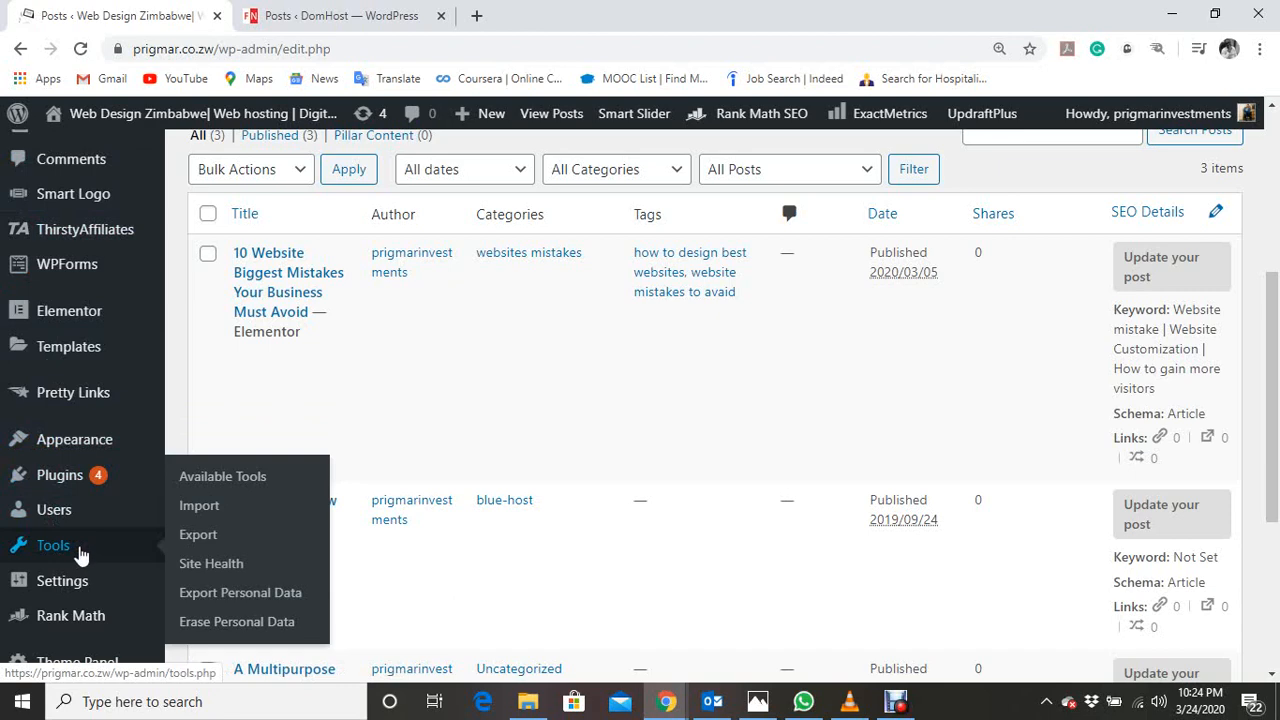
left_click(212, 538)
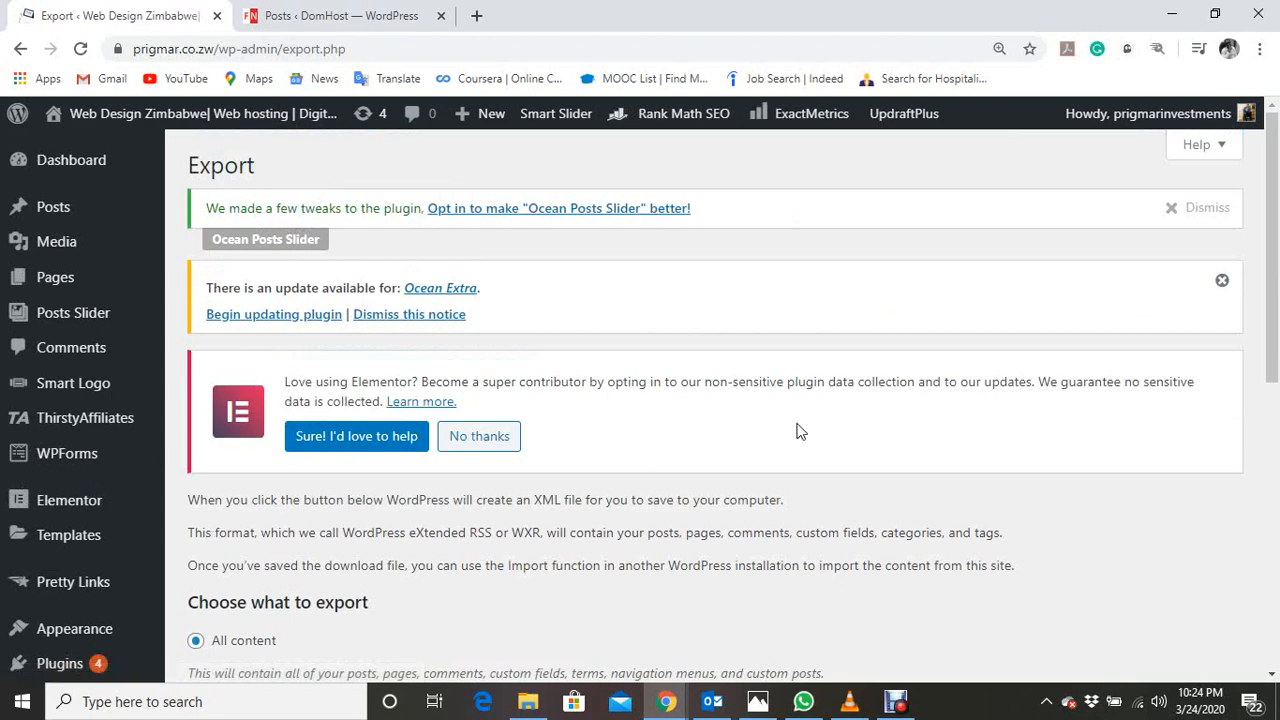
left_click_drag(1273, 275, 1237, 457)
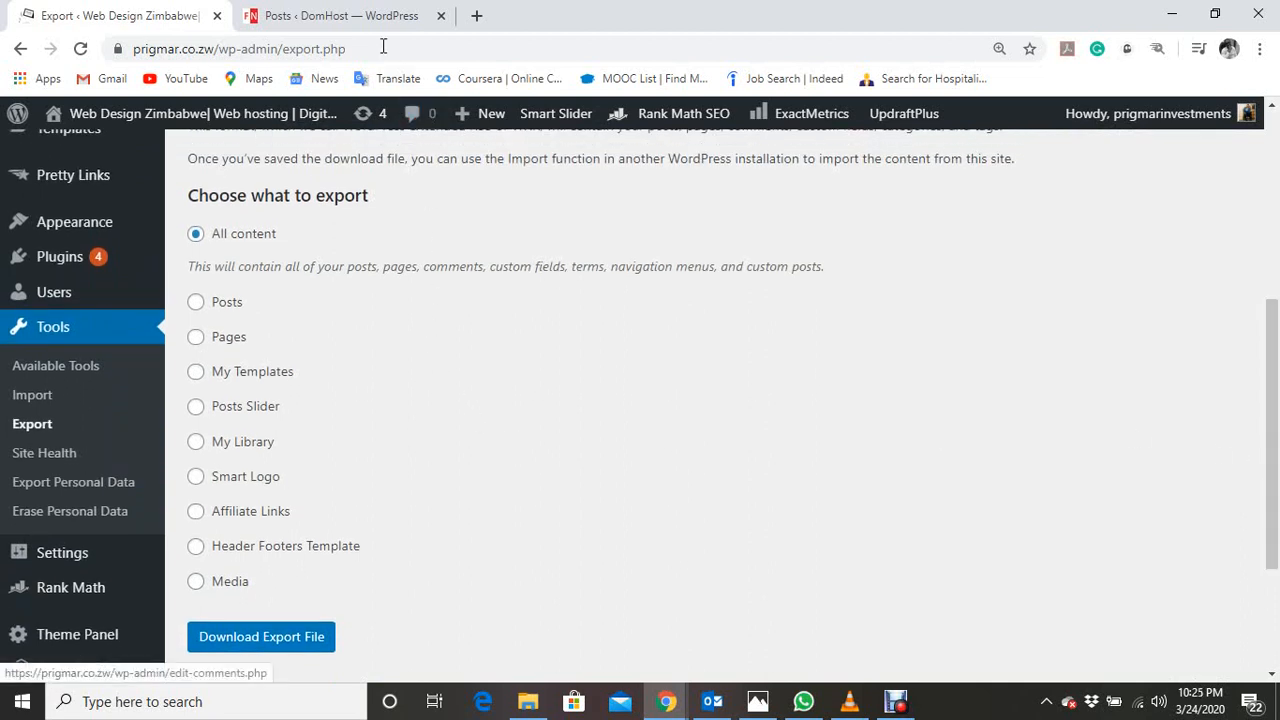
left_click(362, 24)
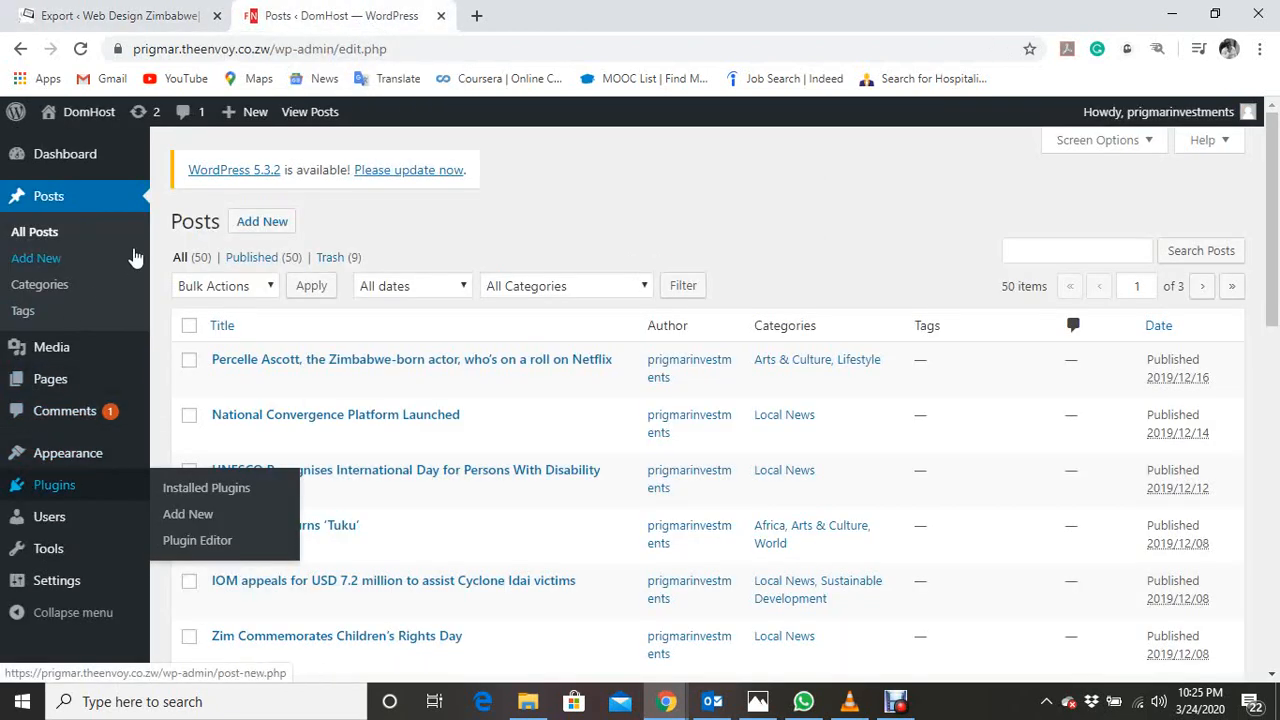
left_click(125, 10)
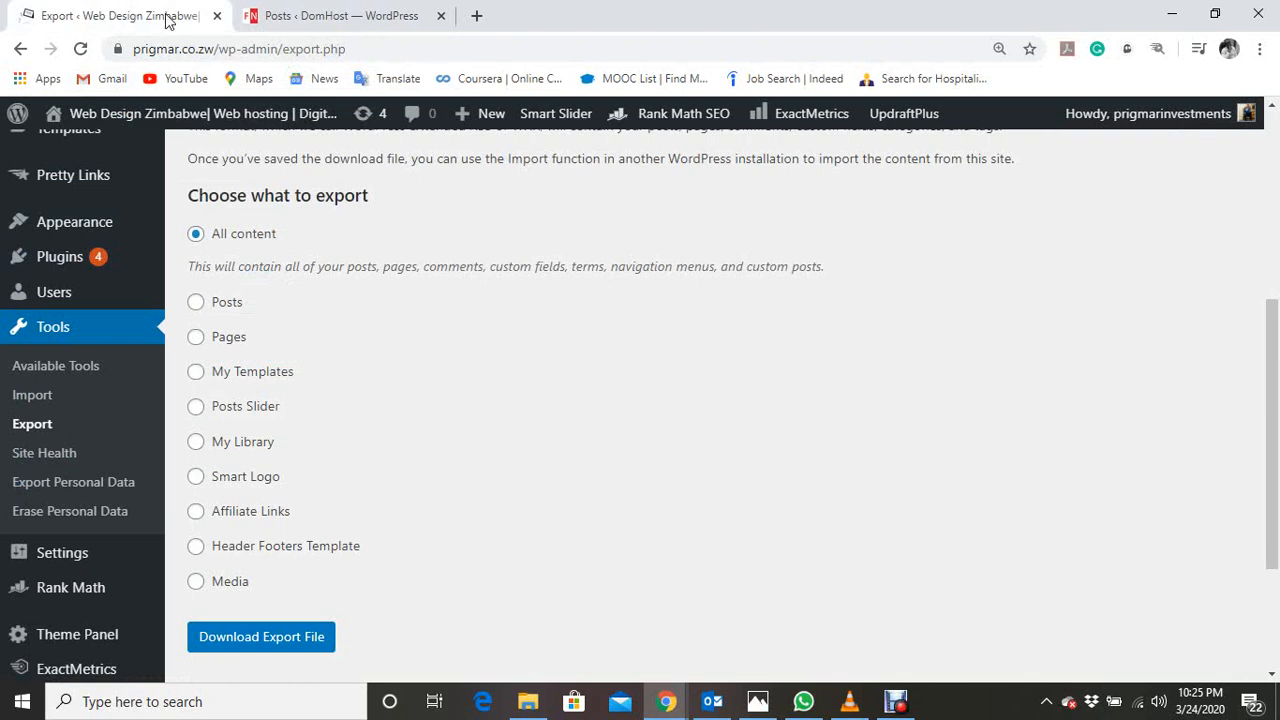
left_click(195, 303)
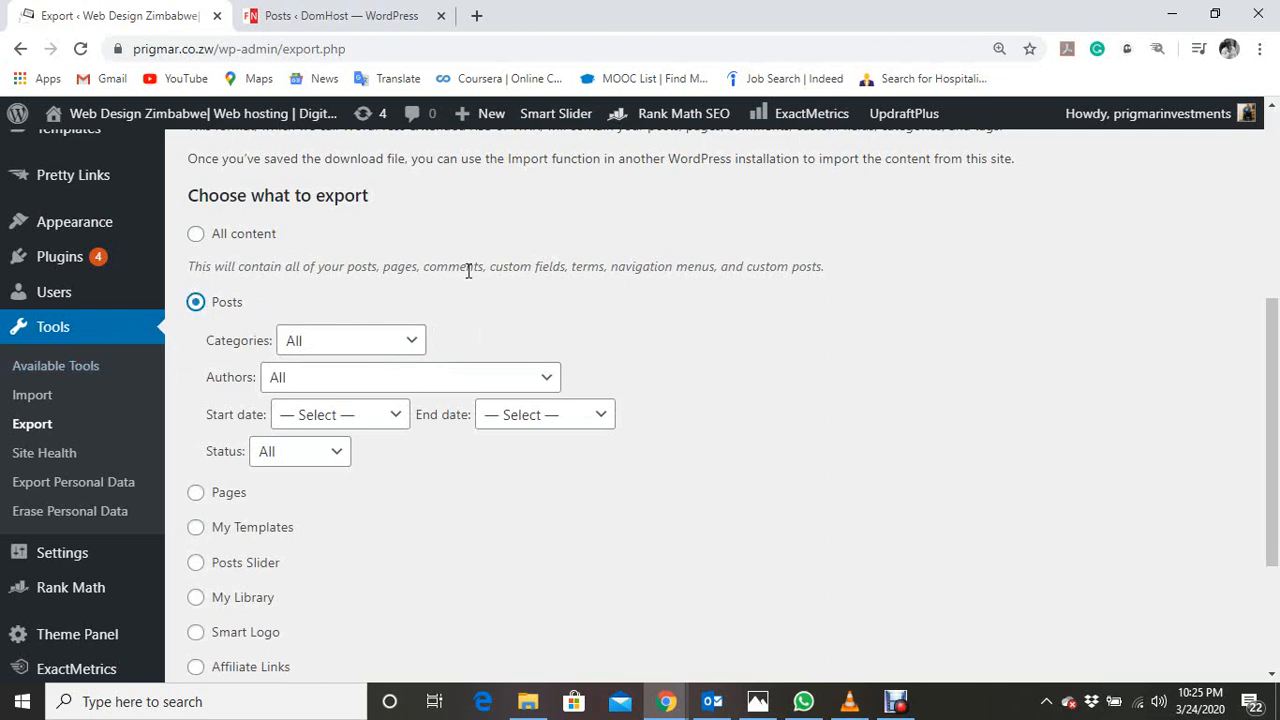
- Check the category, author and start date options for the posts export, and download the export file
left_click(414, 344)
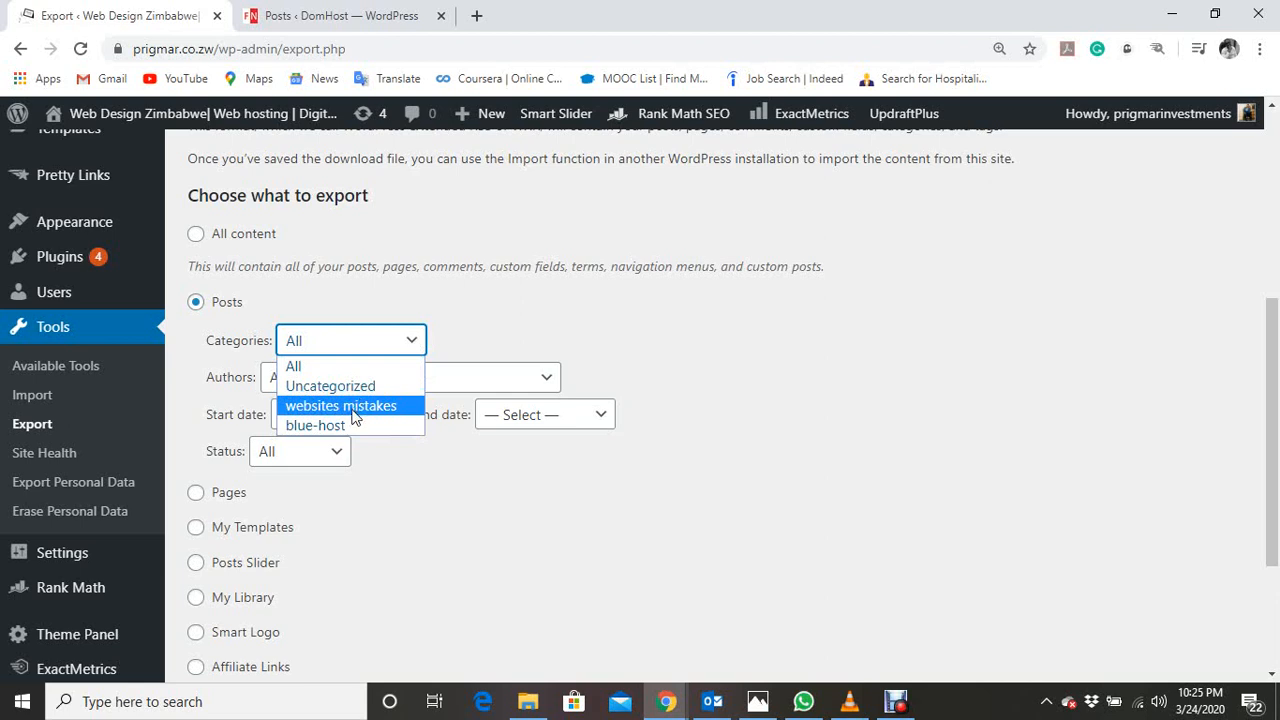
left_click(757, 343)
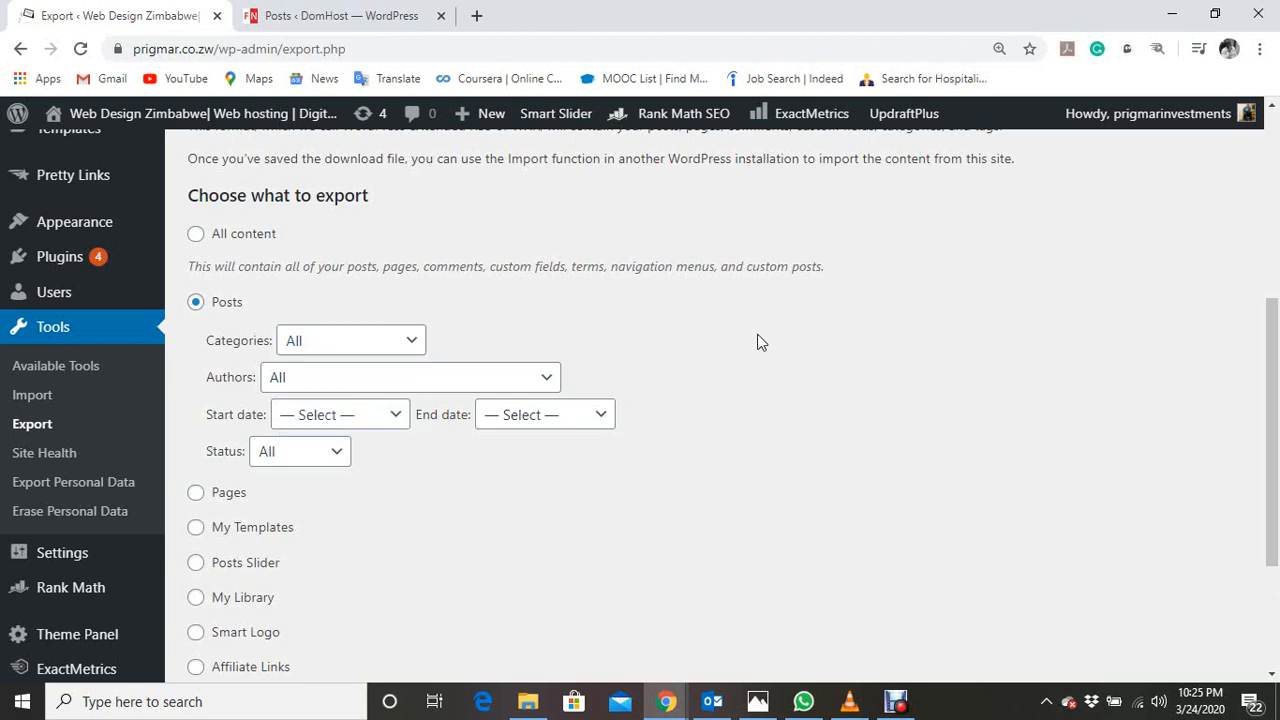
left_click(540, 377)
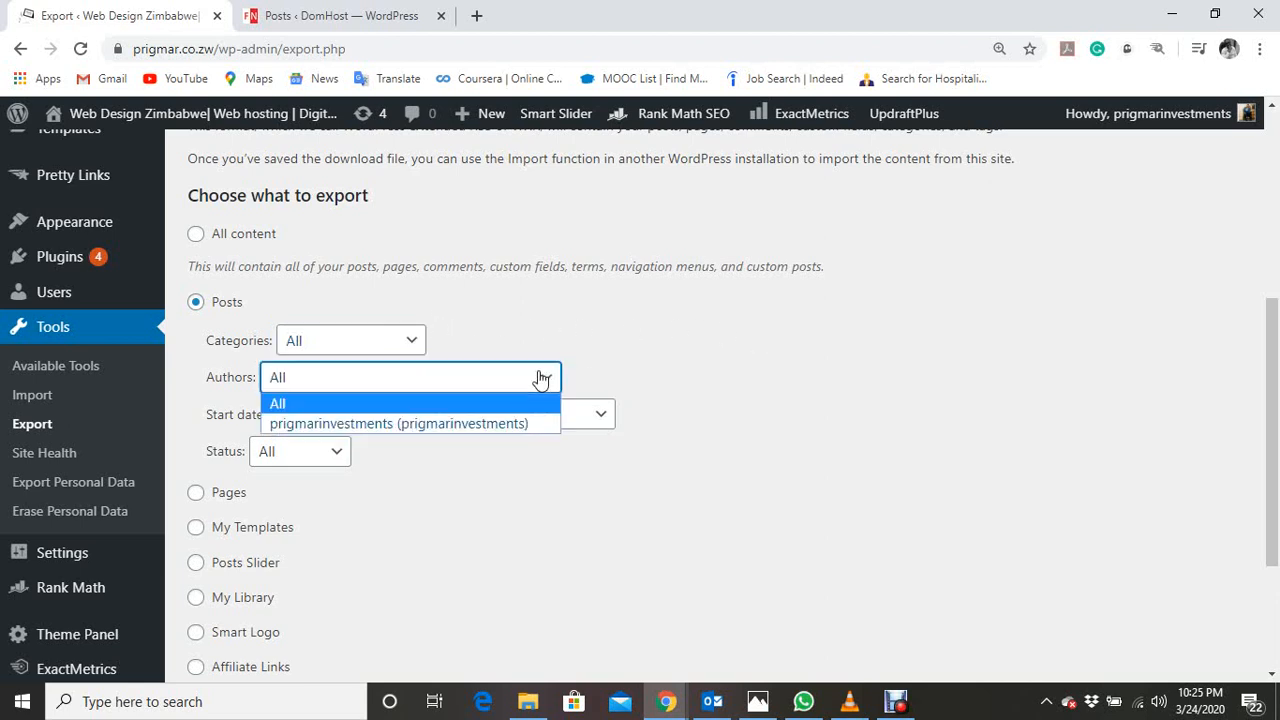
left_click(808, 357)
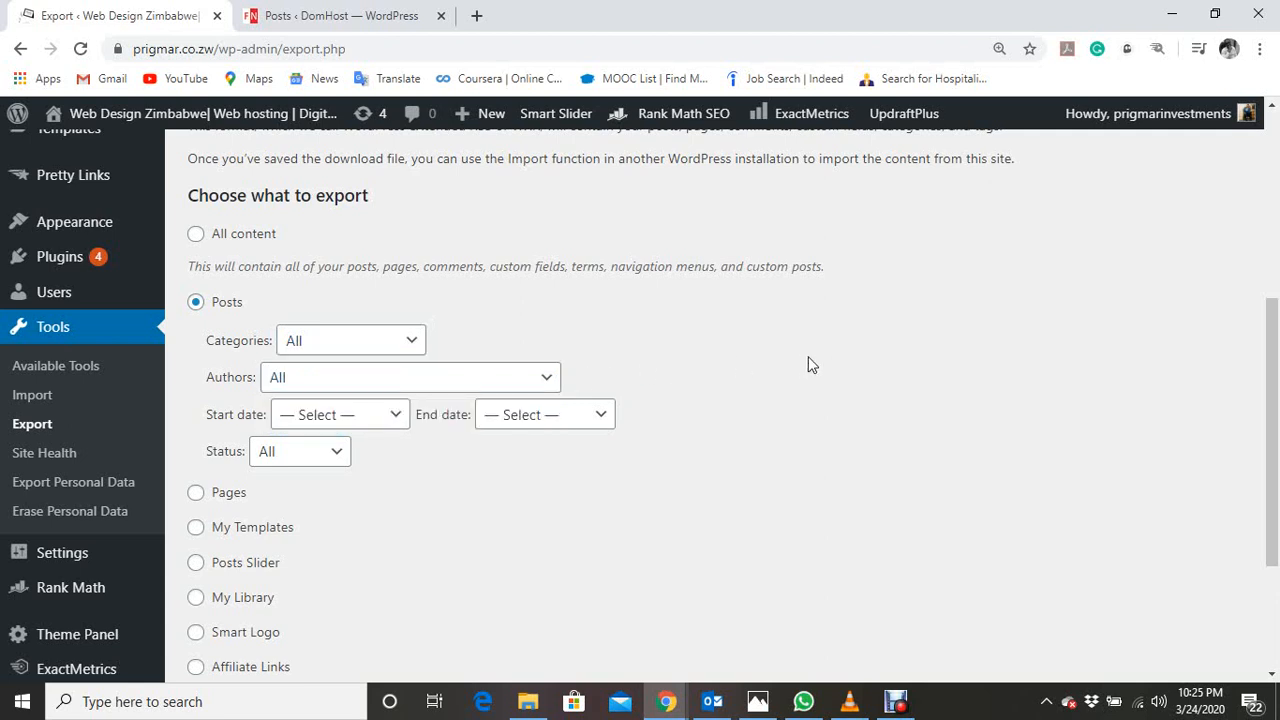
left_click(398, 424)
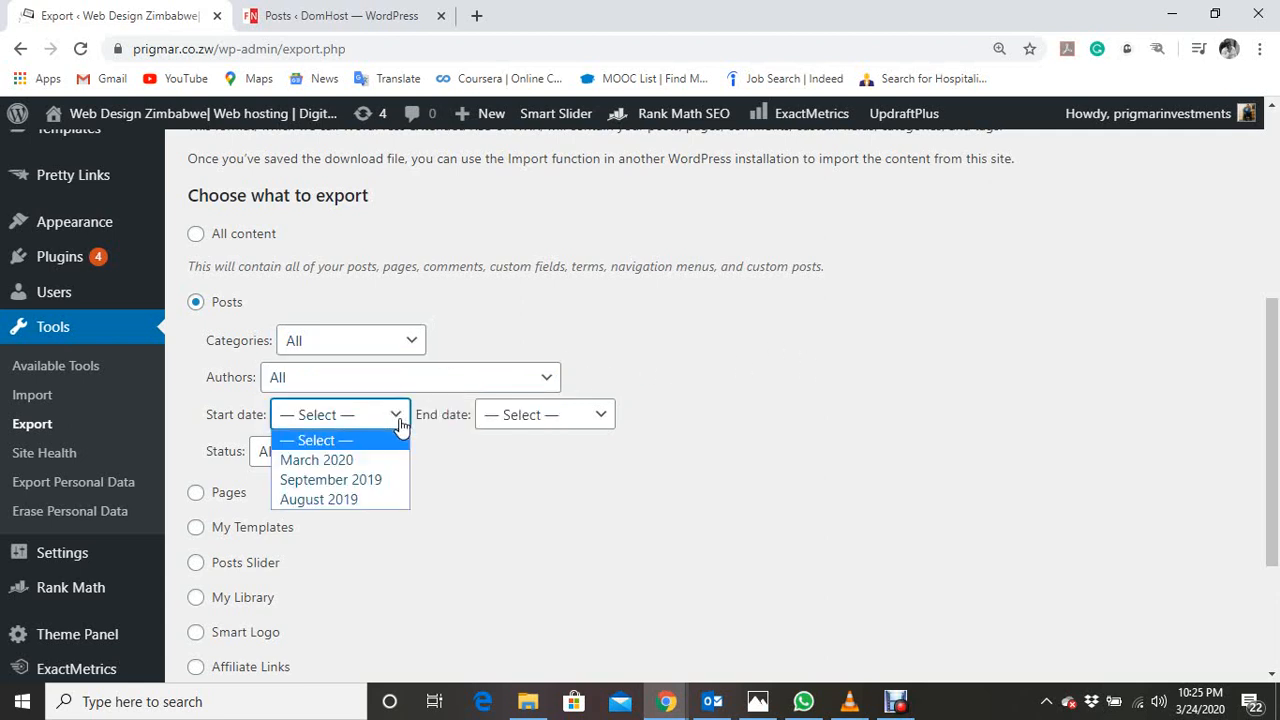
left_click(597, 521)
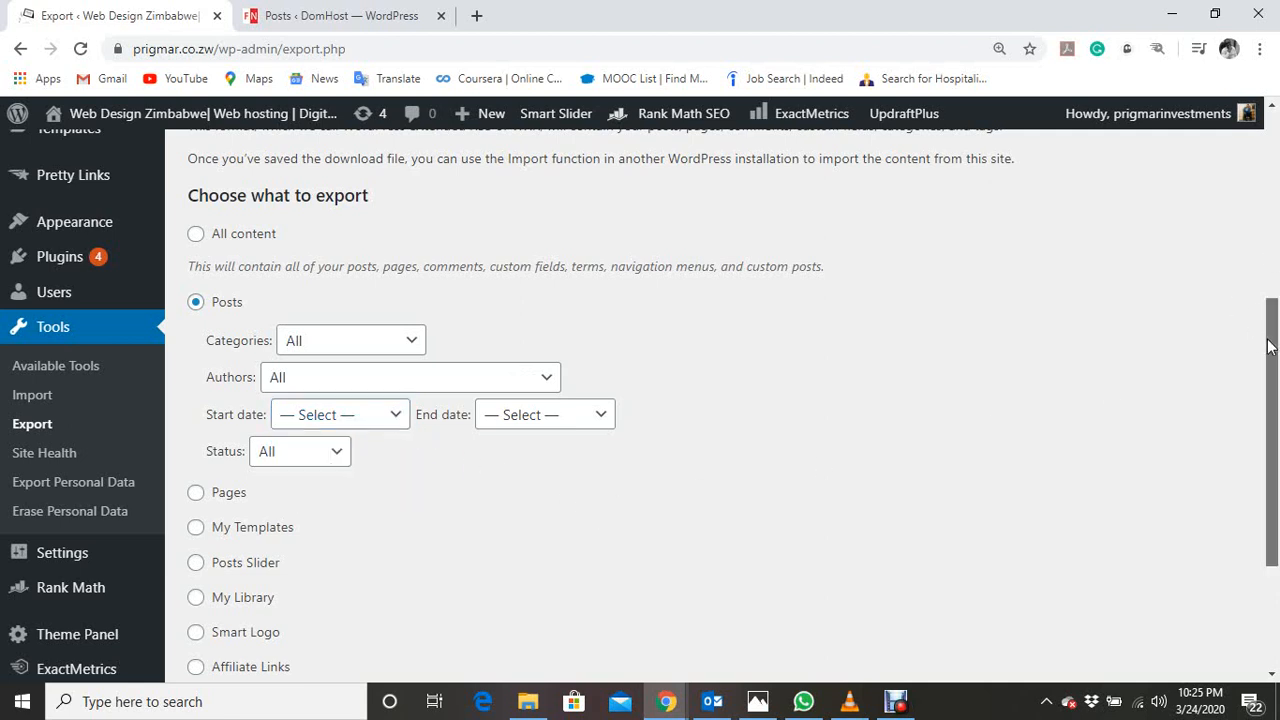
left_click_drag(1268, 360, 1276, 455)
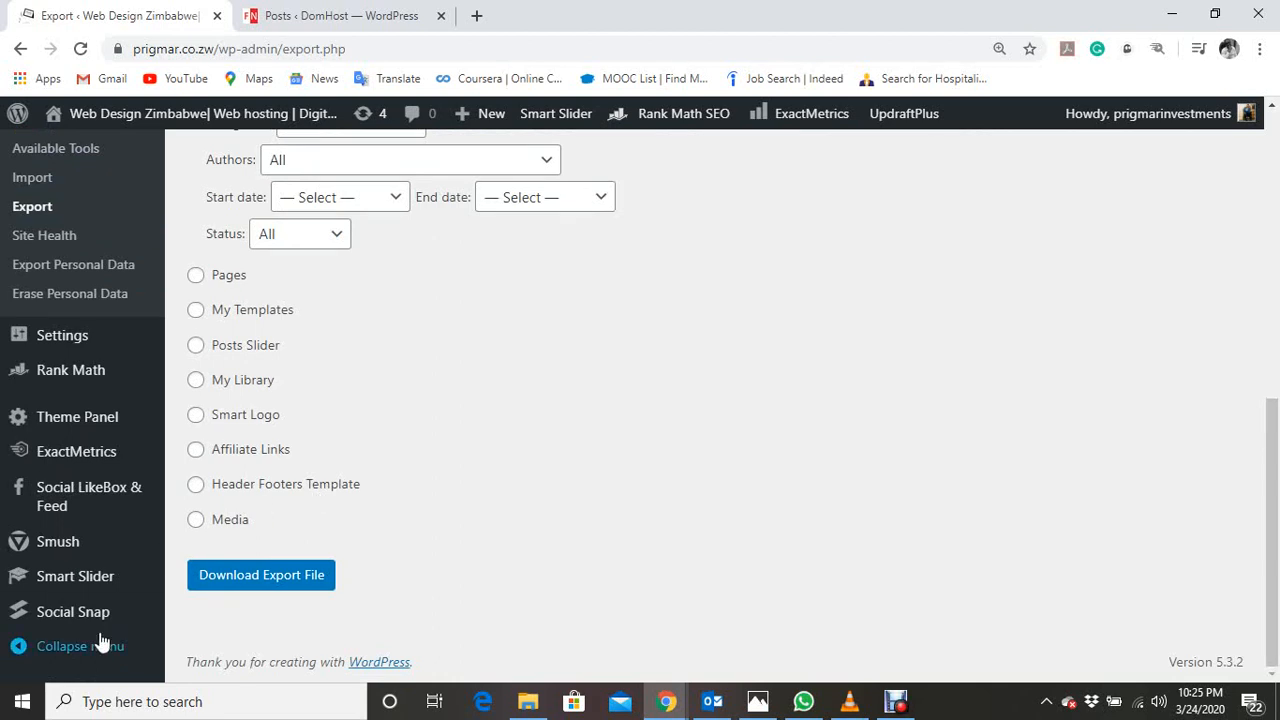
left_click(297, 577)
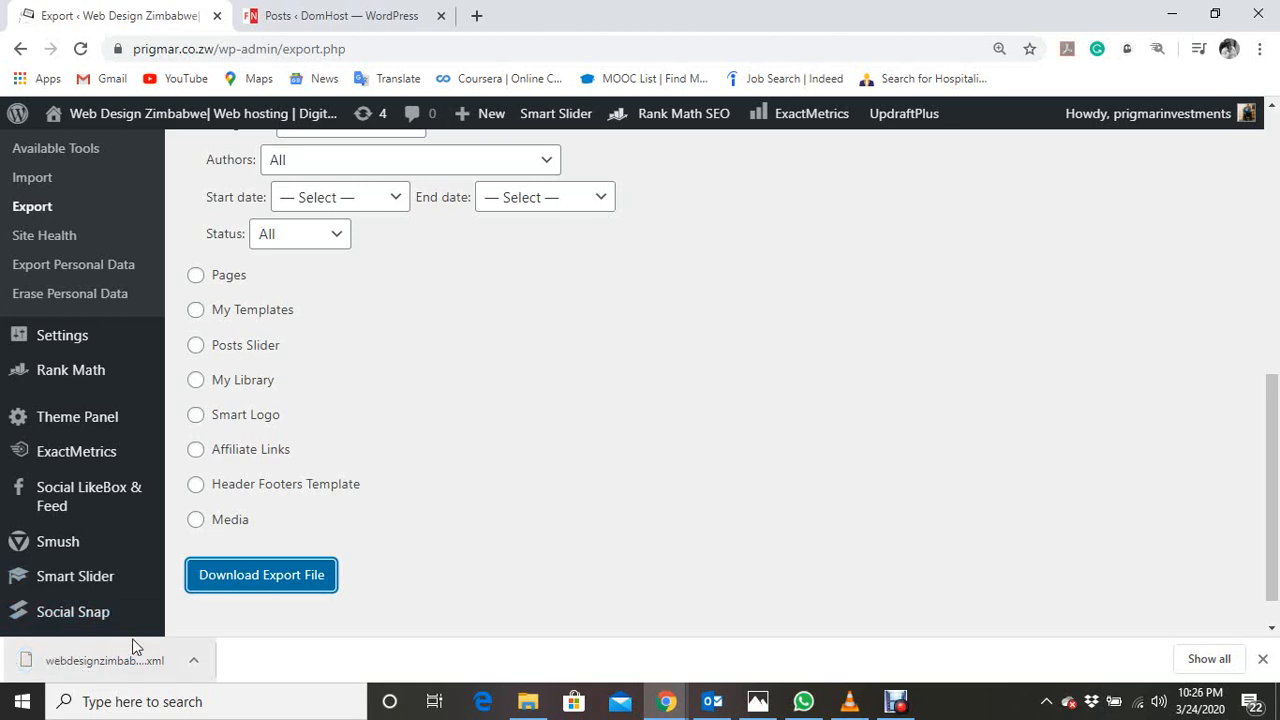
- Switch to the DomHost site, open its Import tool and run the WordPress importer
left_click(321, 18)
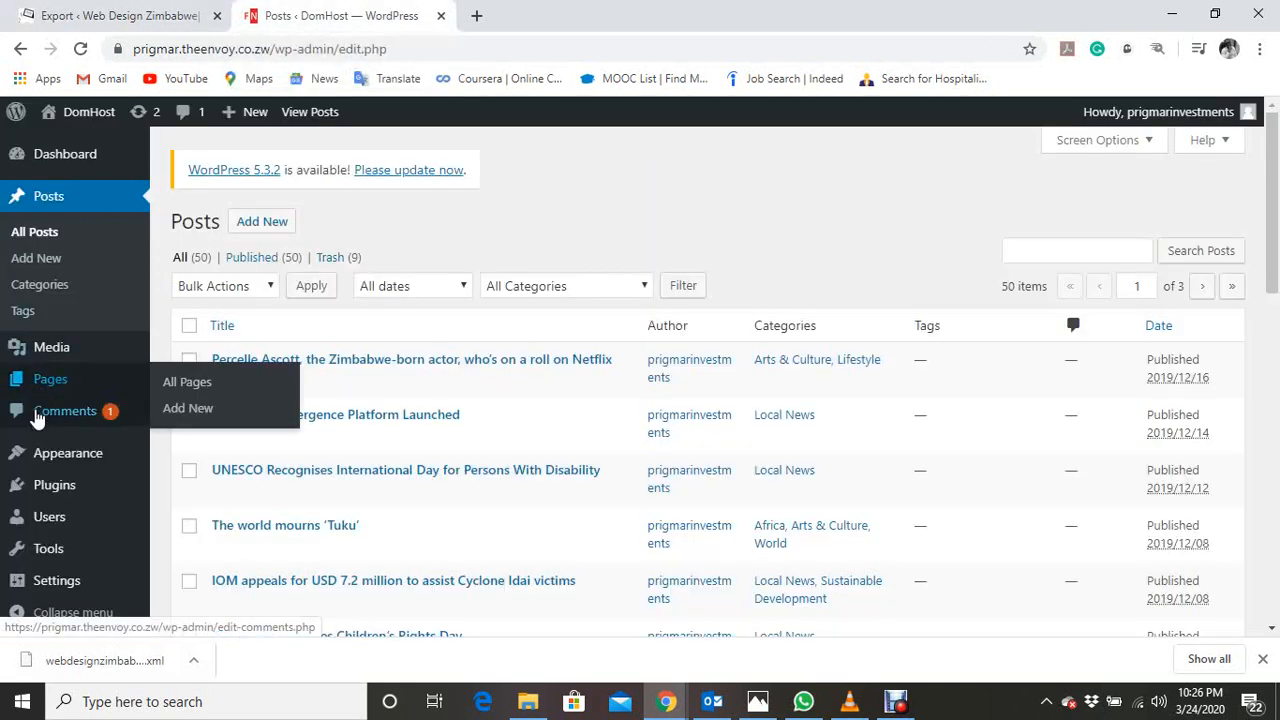
mouse_move(36, 548)
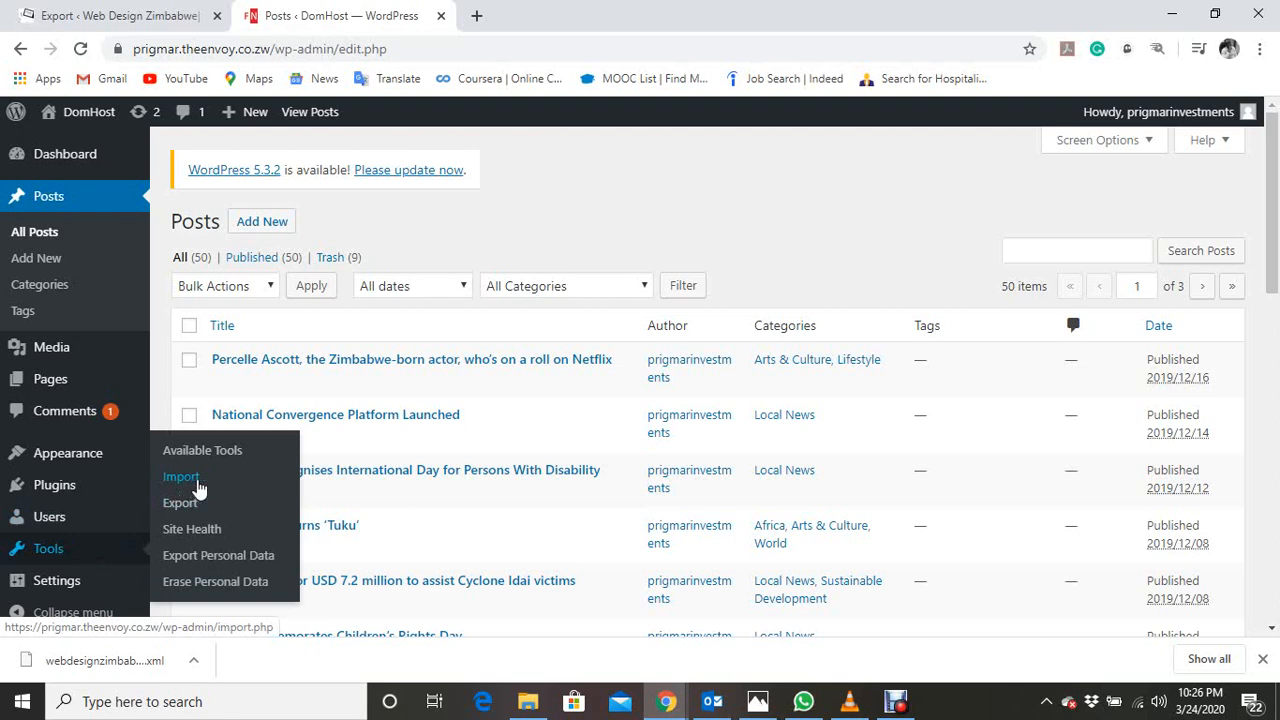
left_click(199, 487)
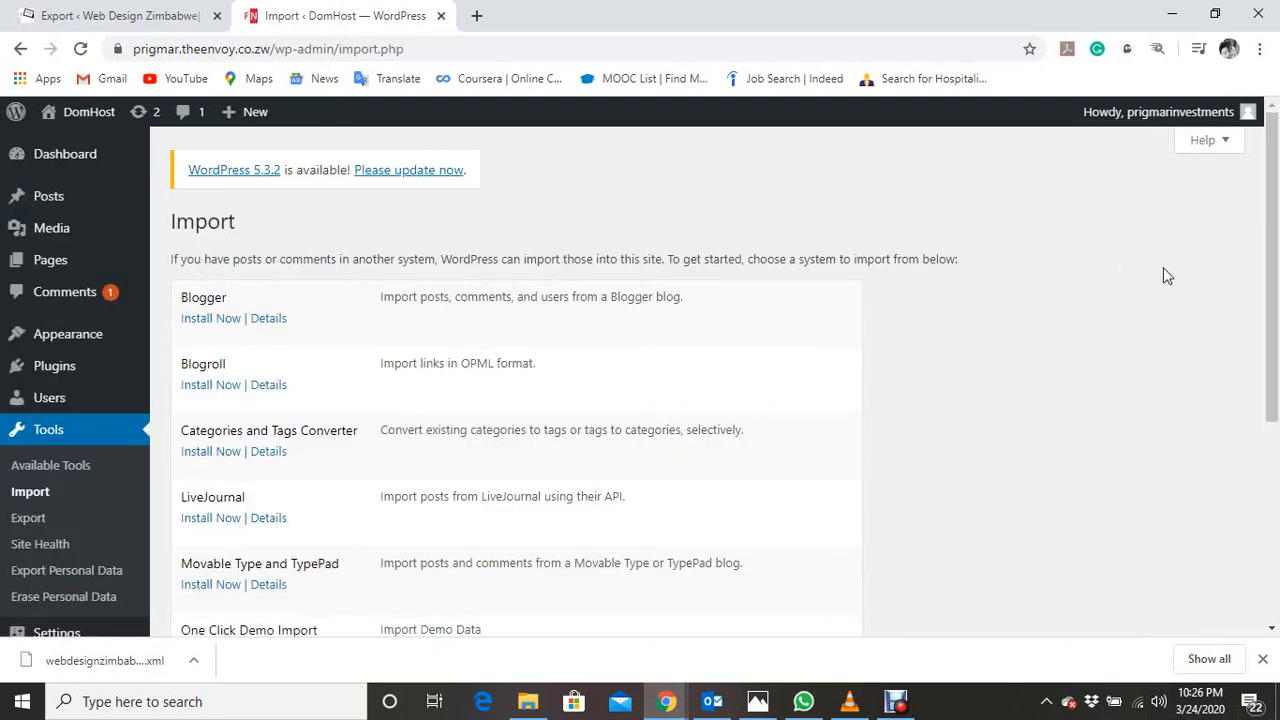
left_click_drag(1266, 272, 1272, 287)
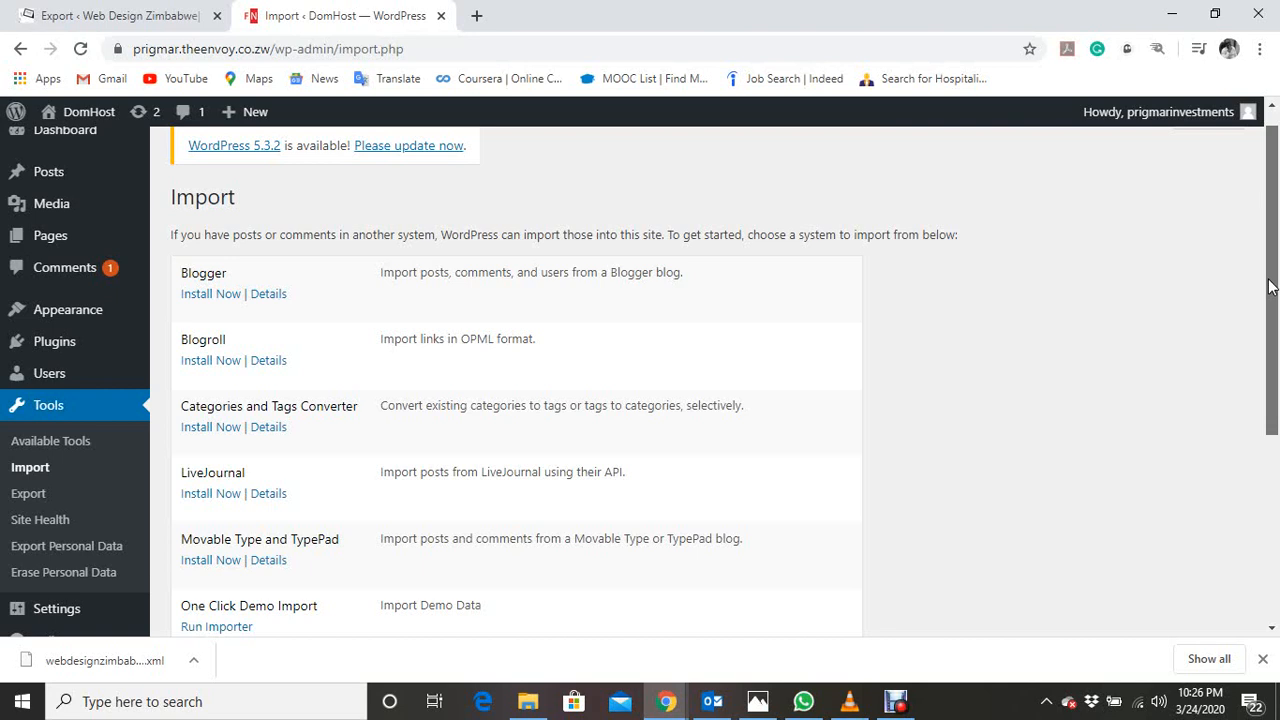
left_click_drag(1270, 287, 1270, 406)
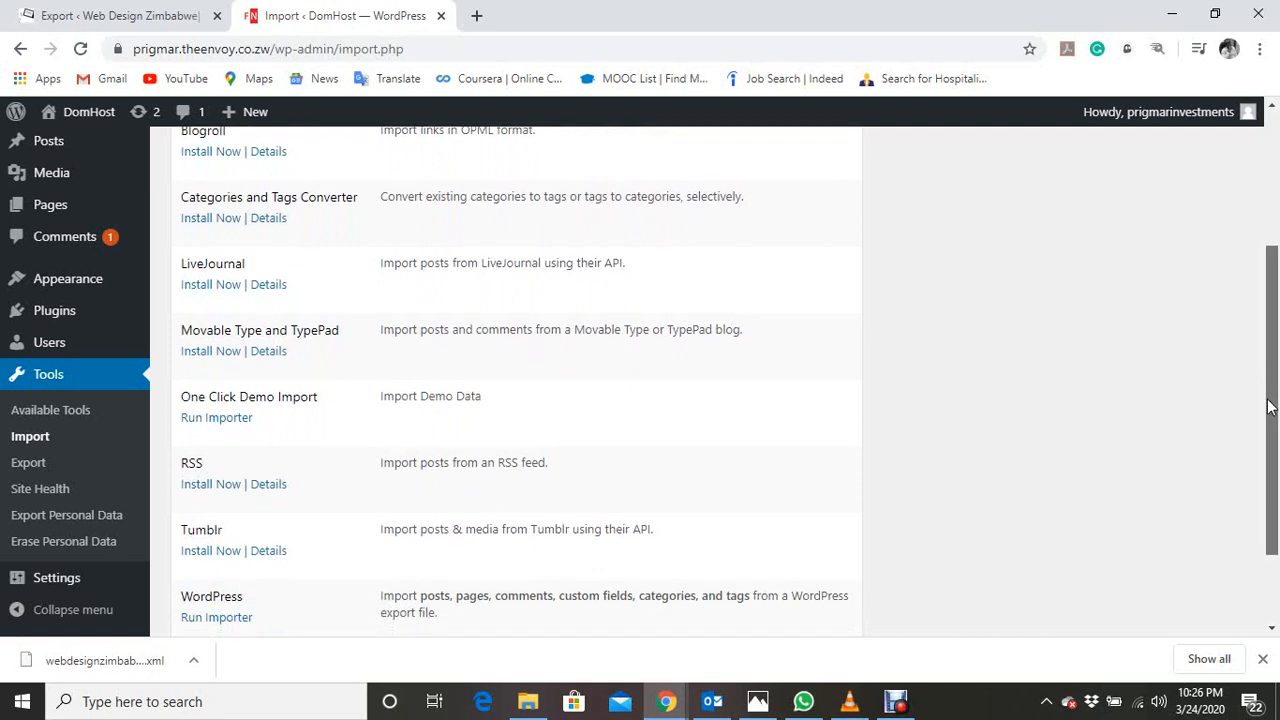
left_click_drag(1270, 406, 1270, 432)
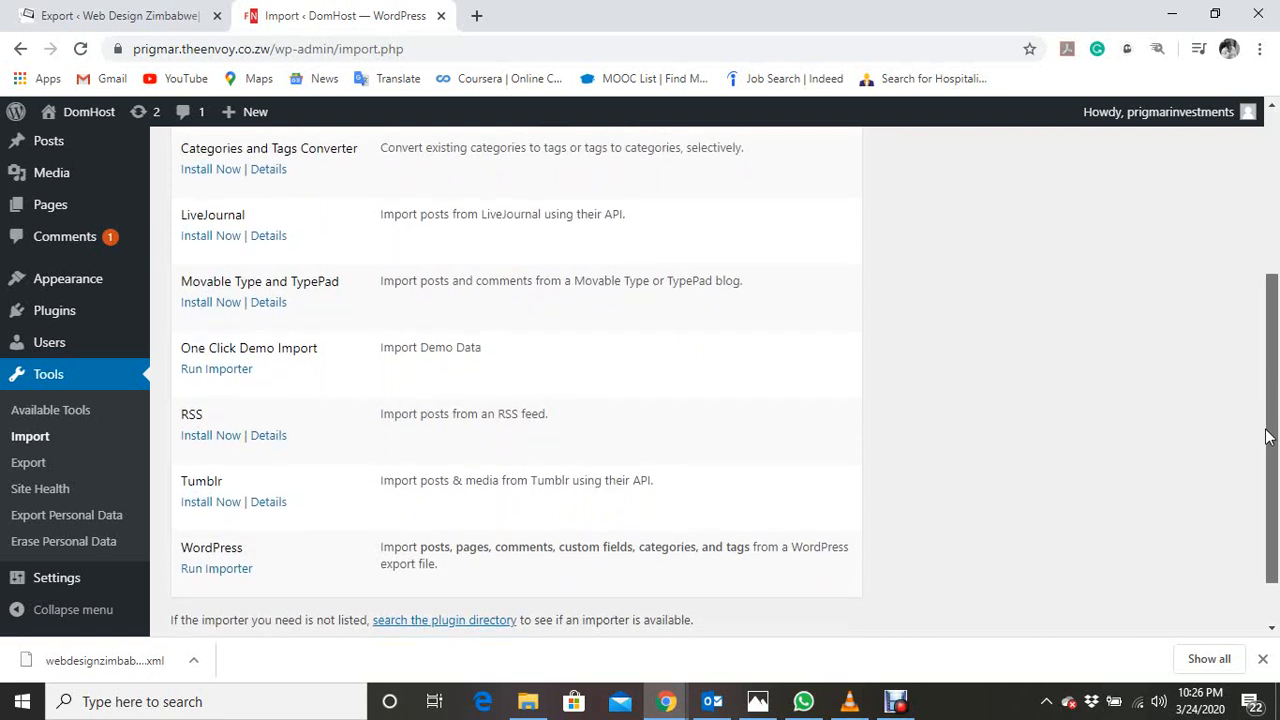
left_click_drag(1266, 434, 1264, 499)
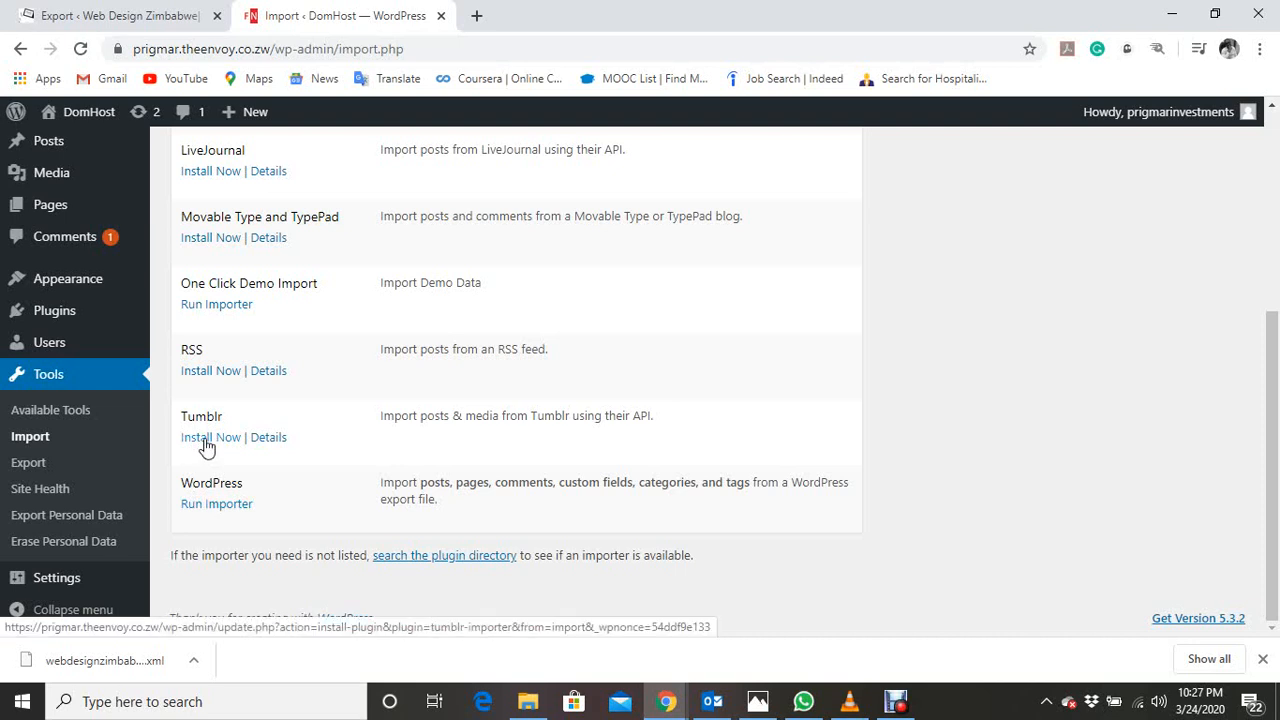
left_click(206, 510)
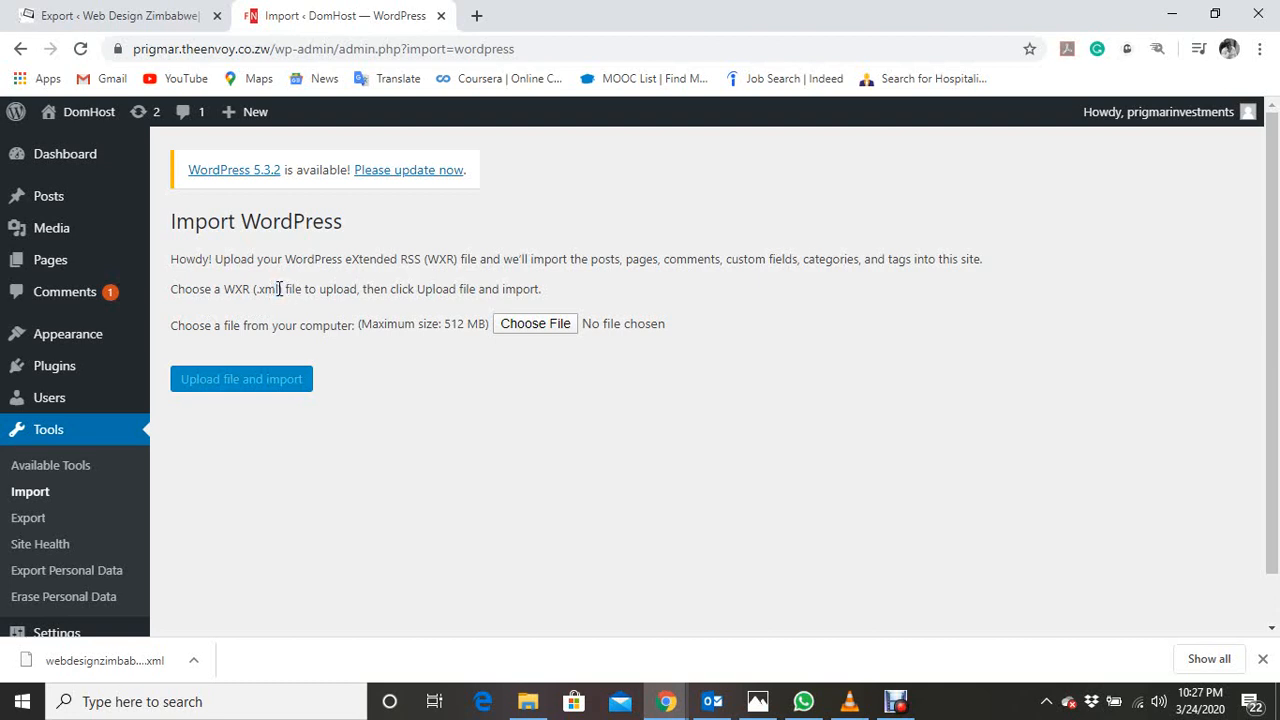
- Choose the exported file webdesignzimbabwewebhostingdigitalmarketing.WordPress.2020-03-24 from the Downloads folder and upload it to the WordPress importer
left_click_drag(282, 289, 256, 291)
left_click(962, 335)
left_click(559, 328)
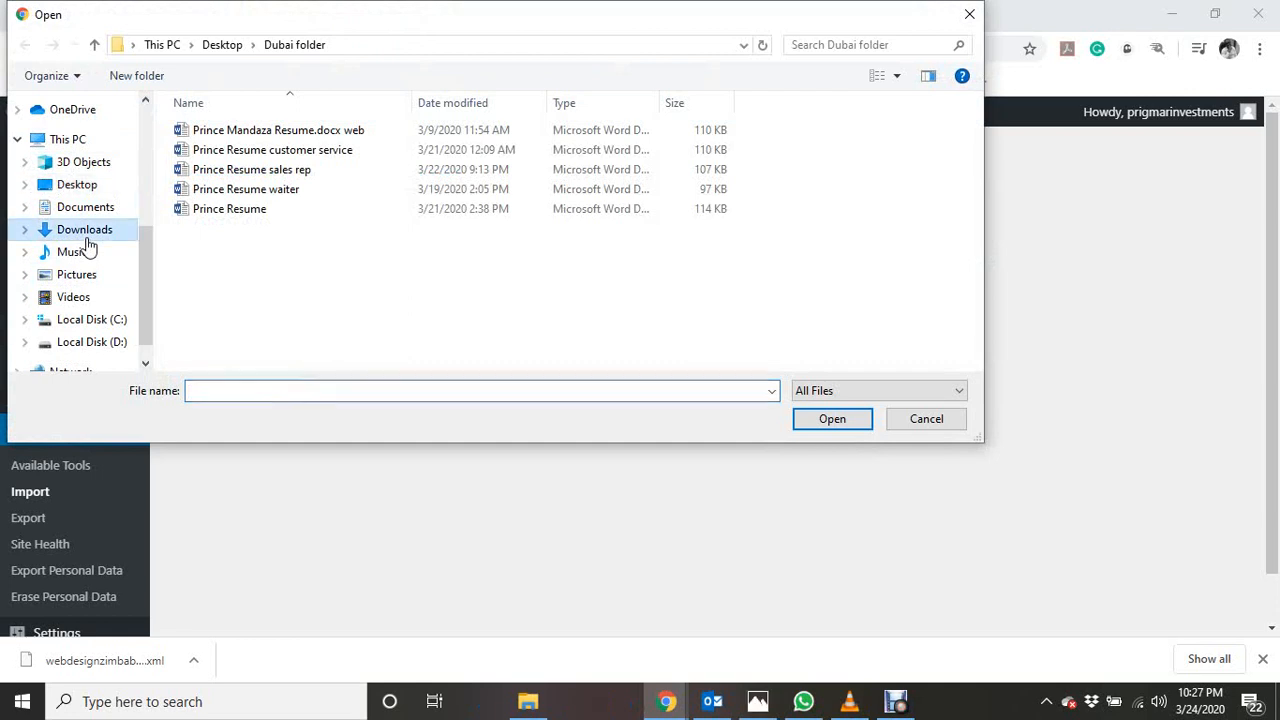
left_click(87, 239)
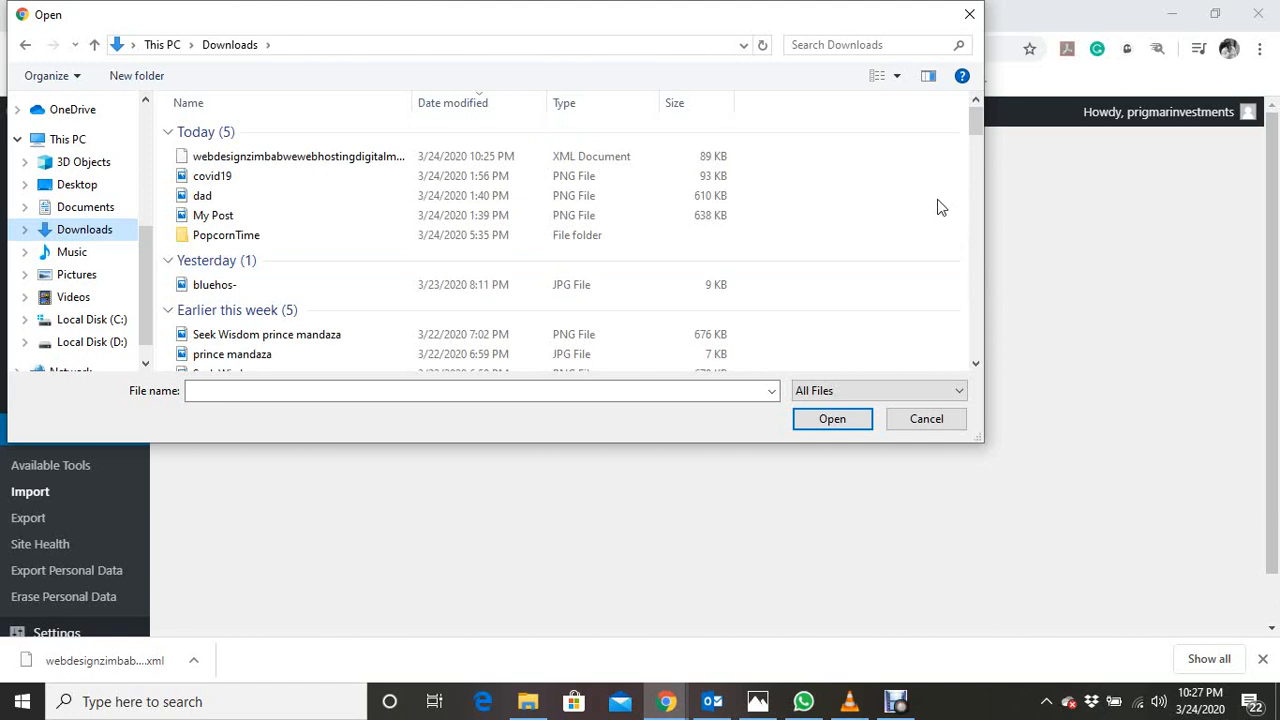
left_click(530, 165)
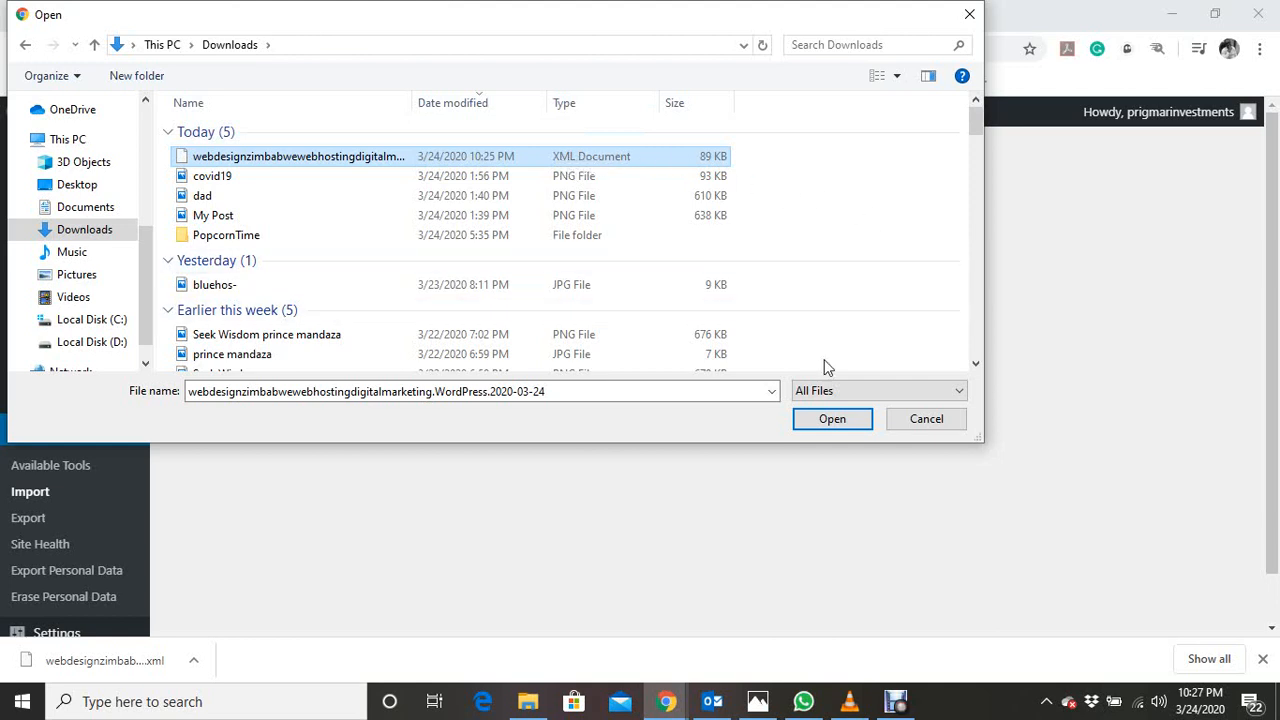
left_click(833, 421)
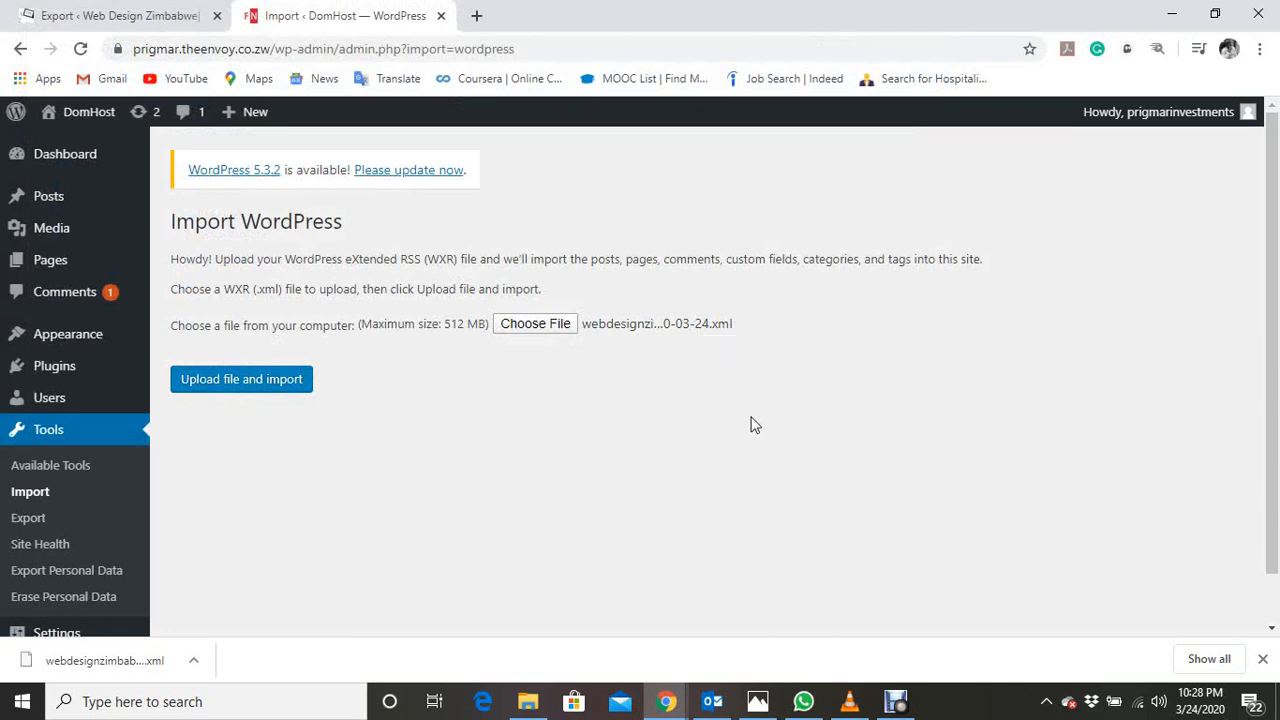
left_click(249, 396)
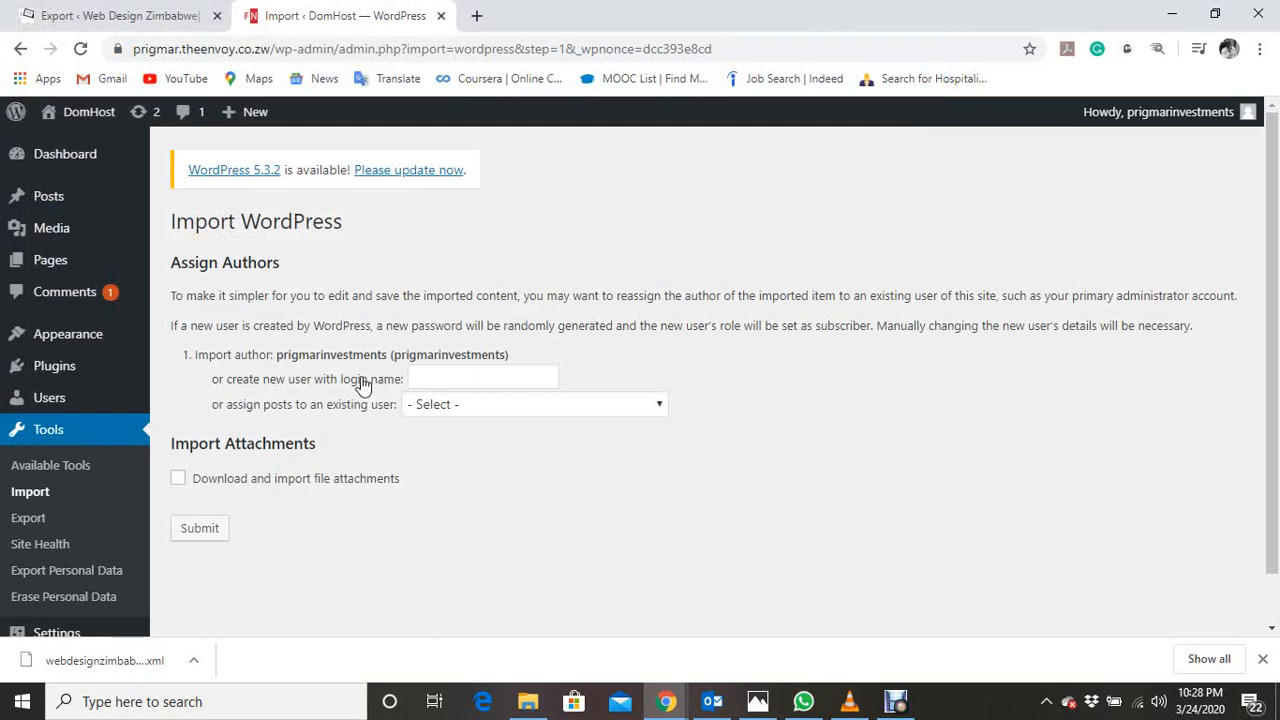
- Assign the imported posts to the existing user prigmarinvestments, enable downloading and importing file attachments, and submit the import
left_click(465, 405)
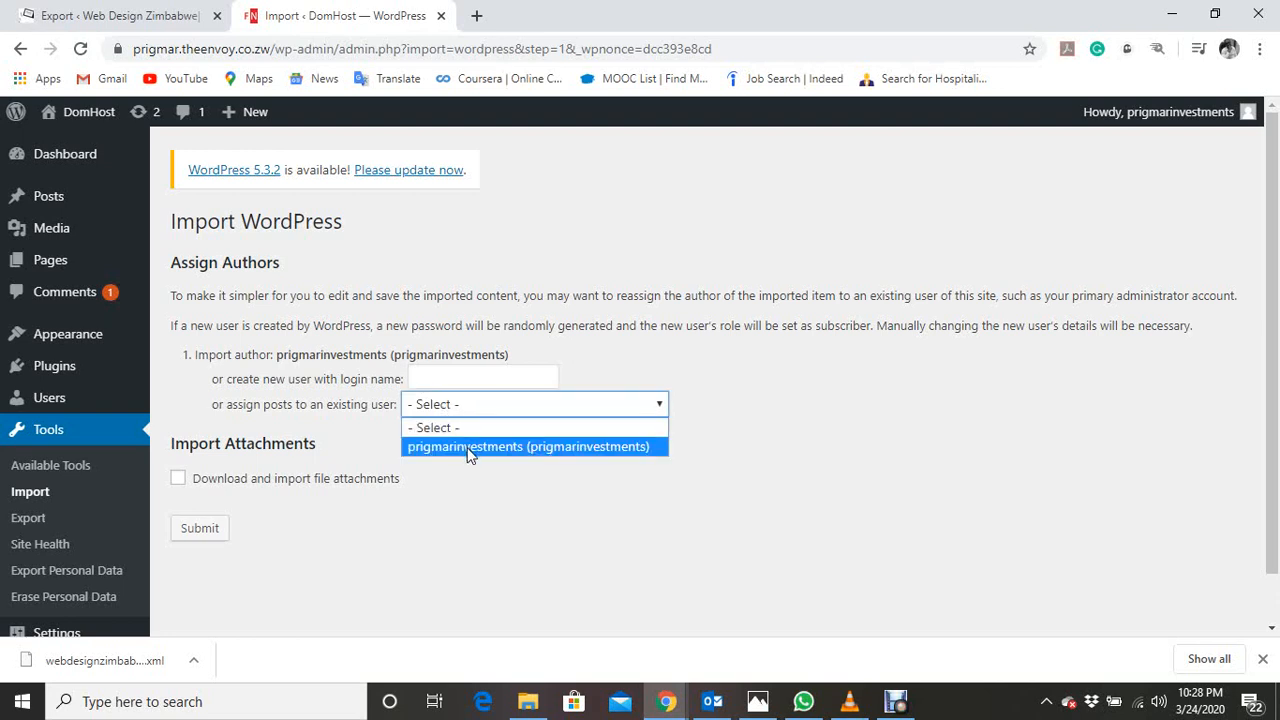
left_click(470, 447)
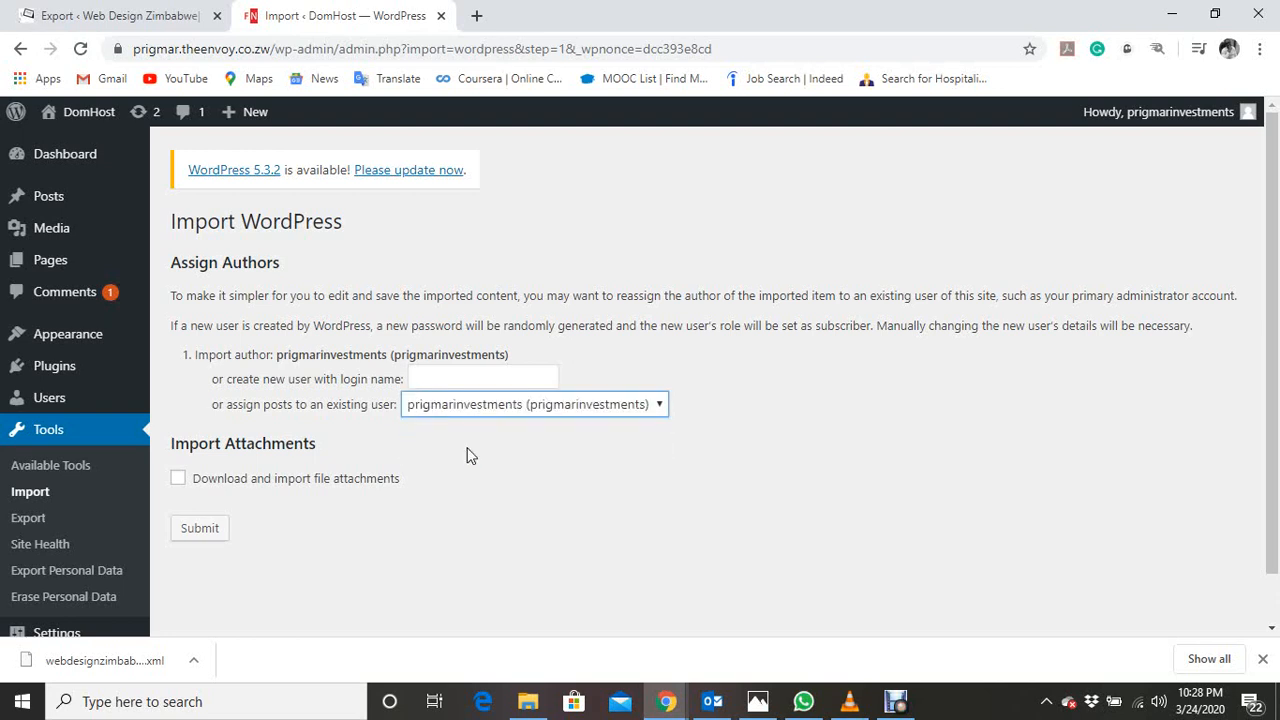
left_click(760, 542)
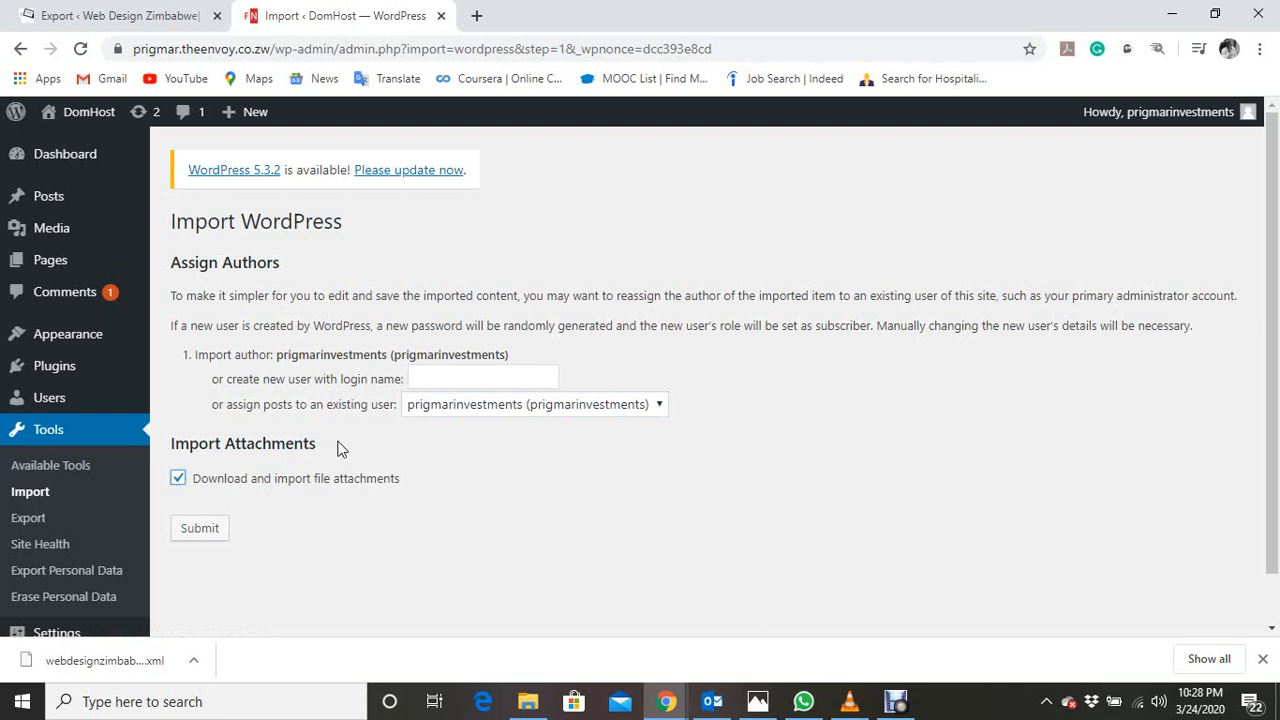
left_click_drag(337, 449, 168, 453)
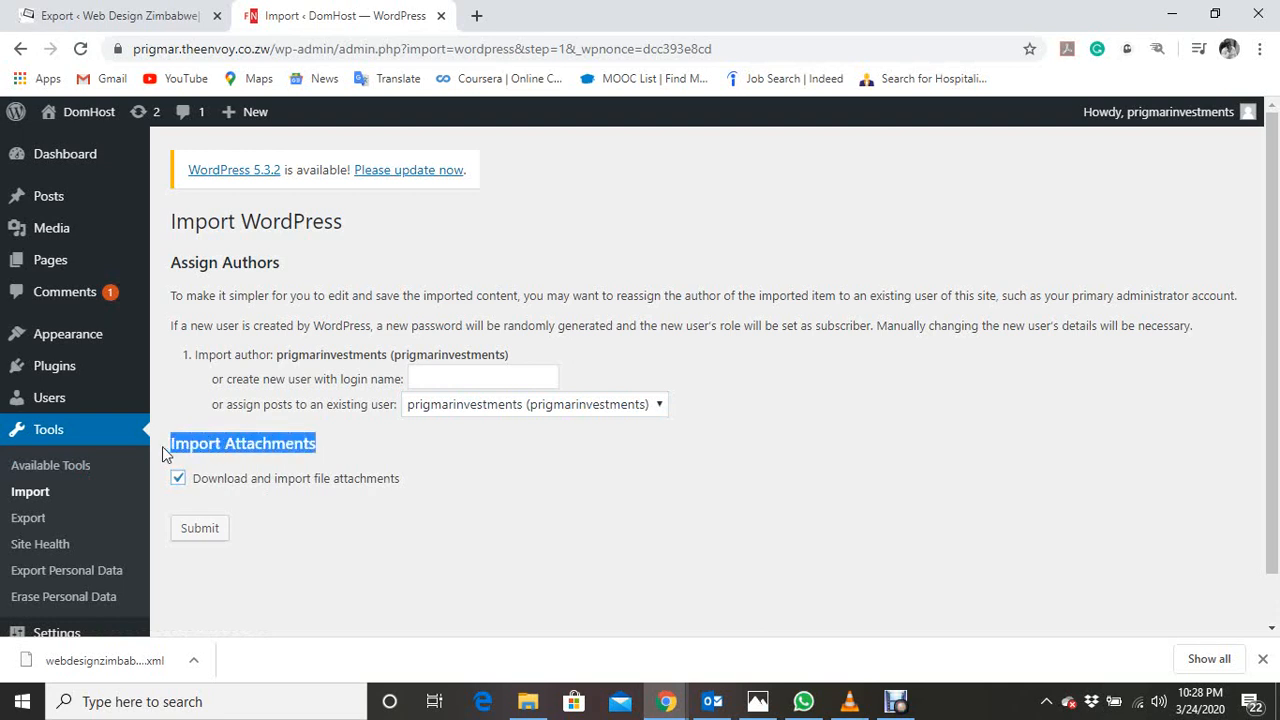
left_click(660, 497)
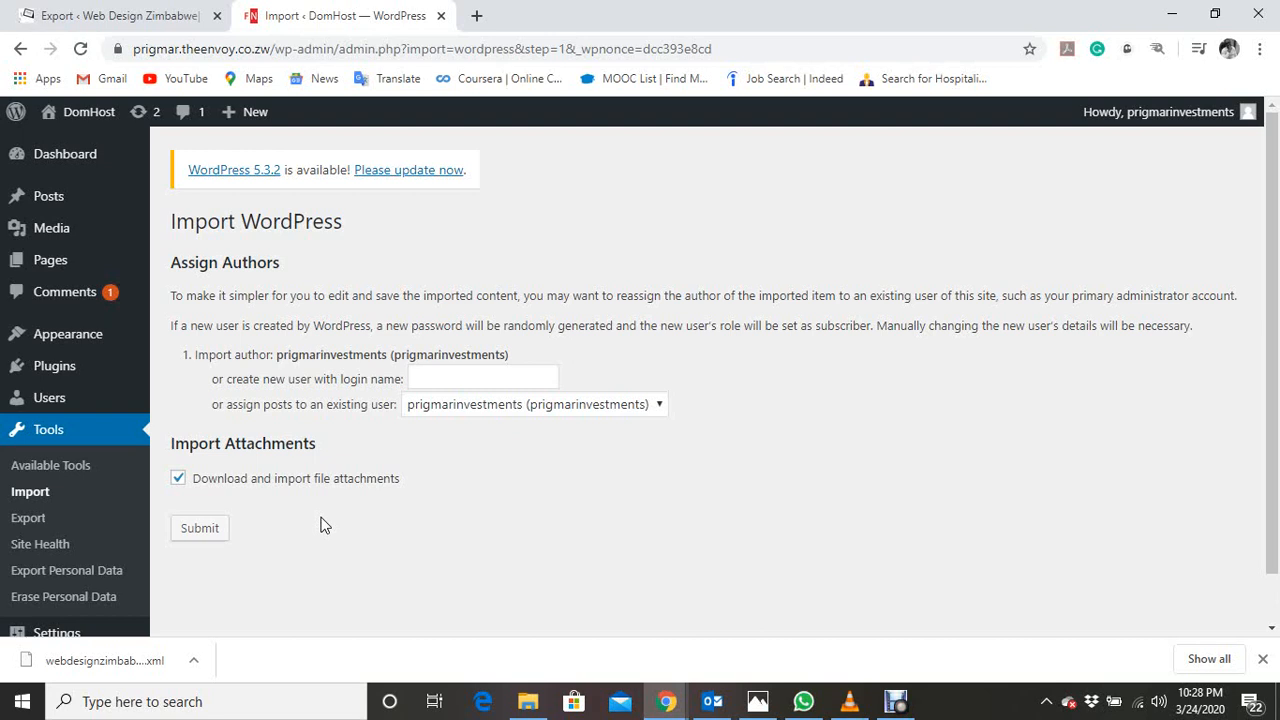
left_click(219, 545)
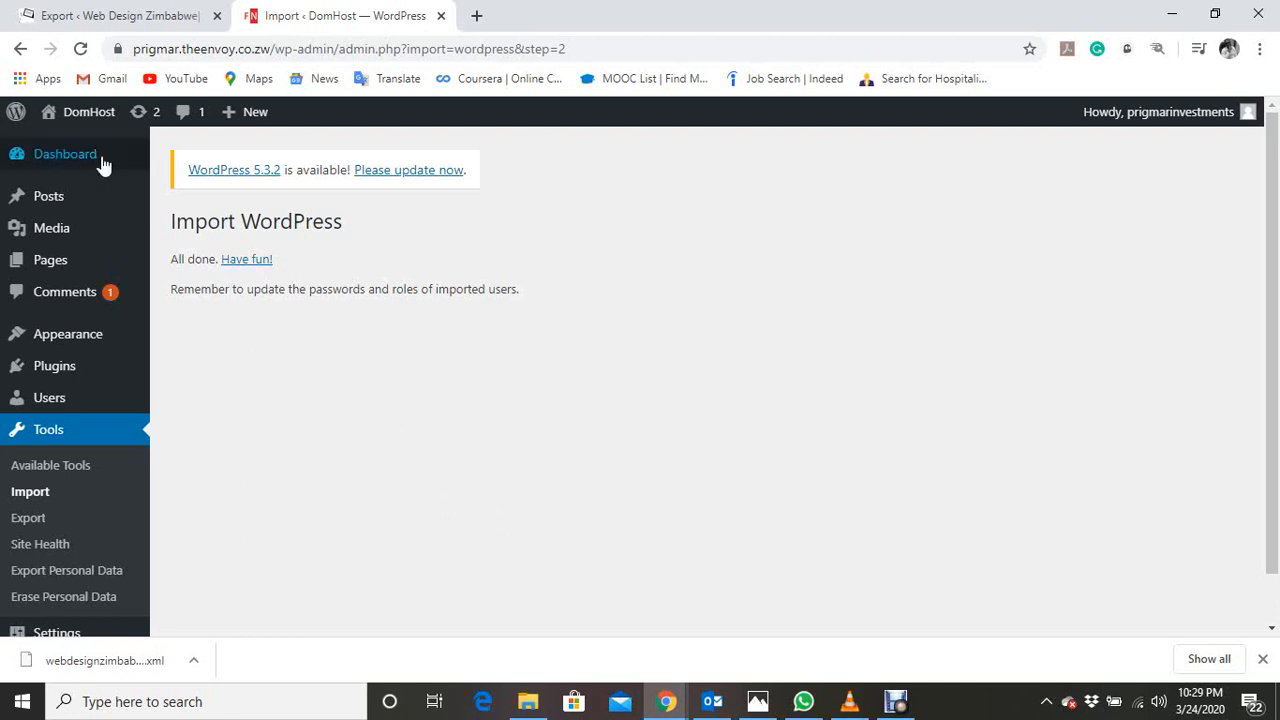
- Open the list of all posts on the DomHost site and check it for the imported posts
mouse_move(88, 128)
mouse_move(45, 200)
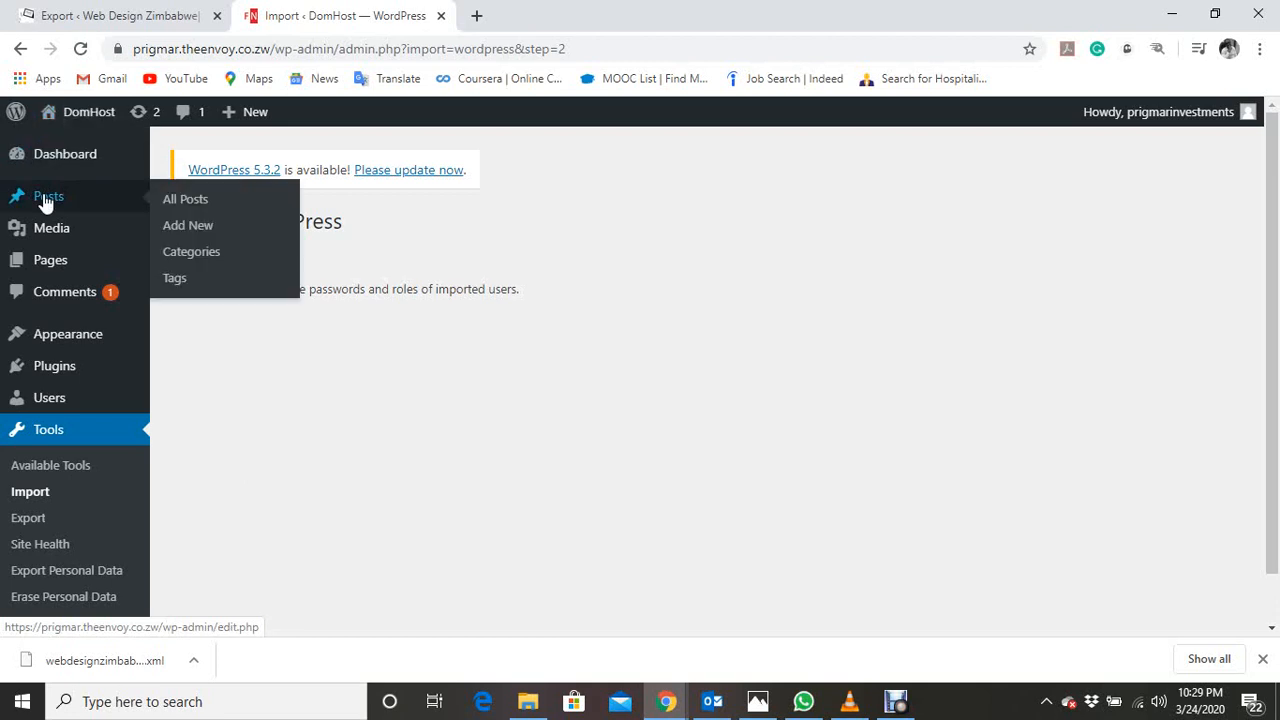
left_click(178, 201)
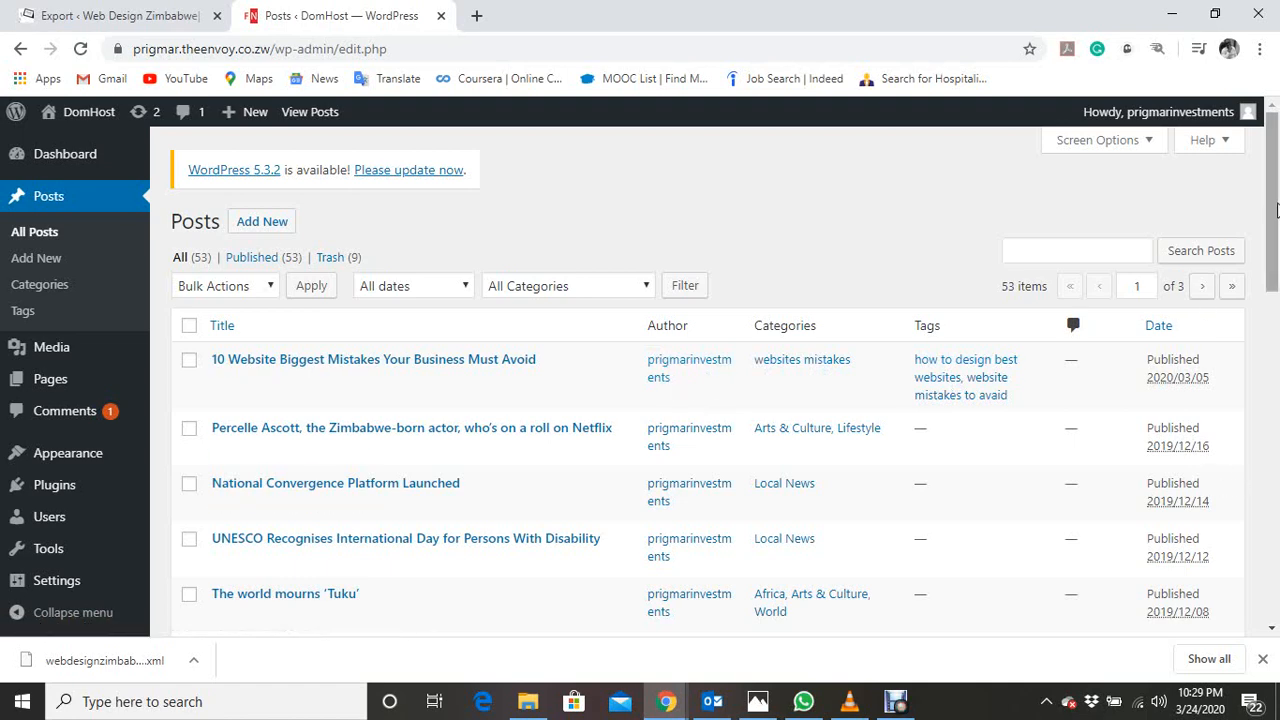
mouse_move(1275, 214)
left_mouse_down()
mouse_move(1277, 560)
mouse_move(1265, 217)
left_mouse_up()
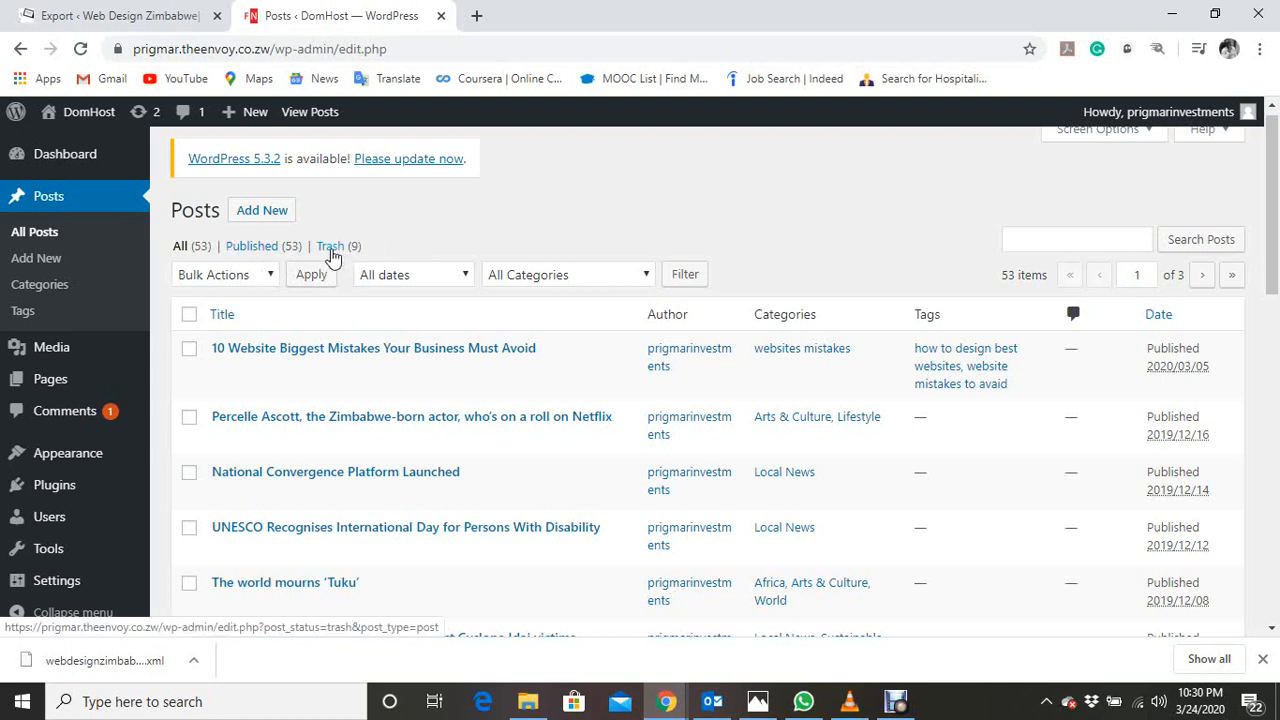
- Visit the live DomHost site and look through the homepage news sections for the imported posts
mouse_move(75, 112)
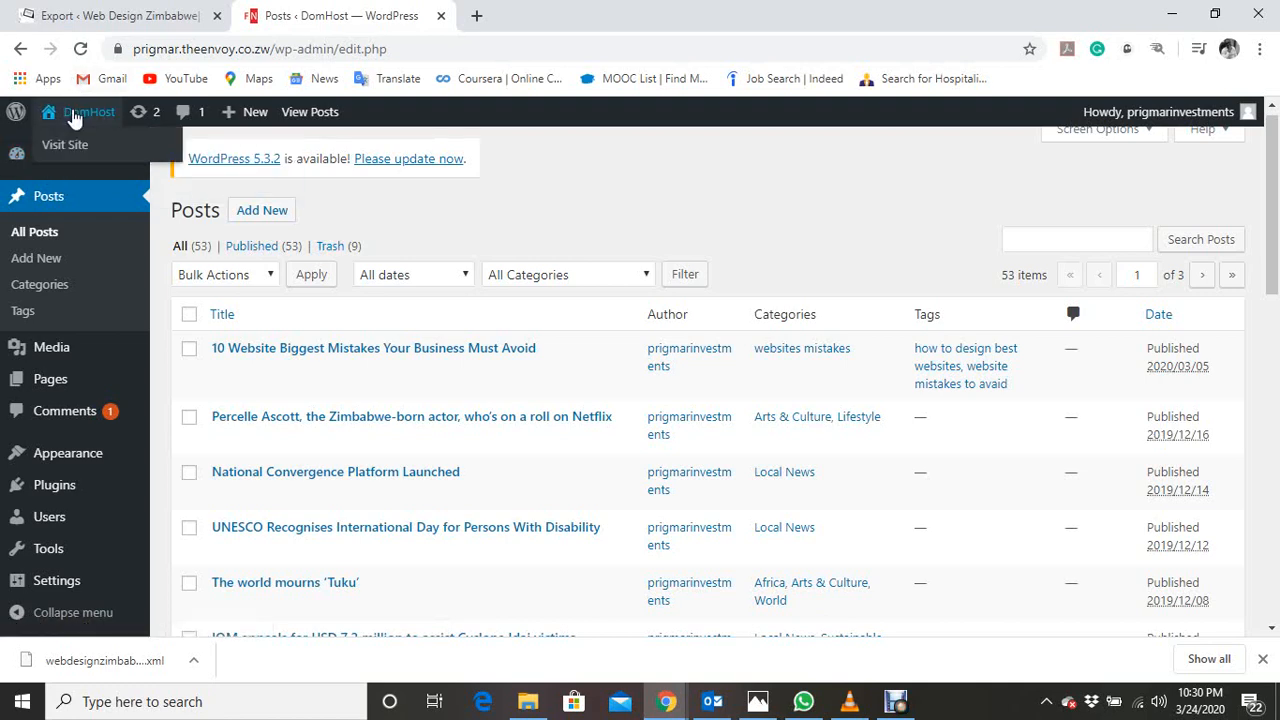
left_click(66, 146)
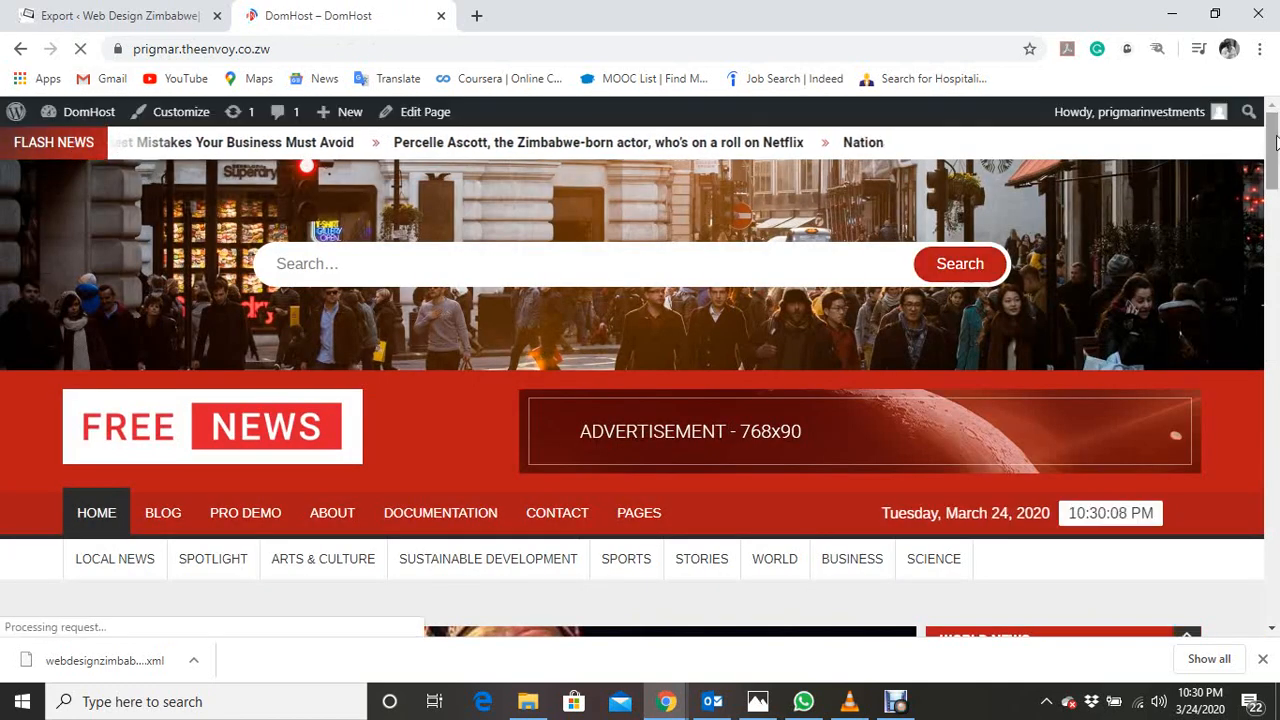
left_click_drag(1274, 146, 1276, 282)
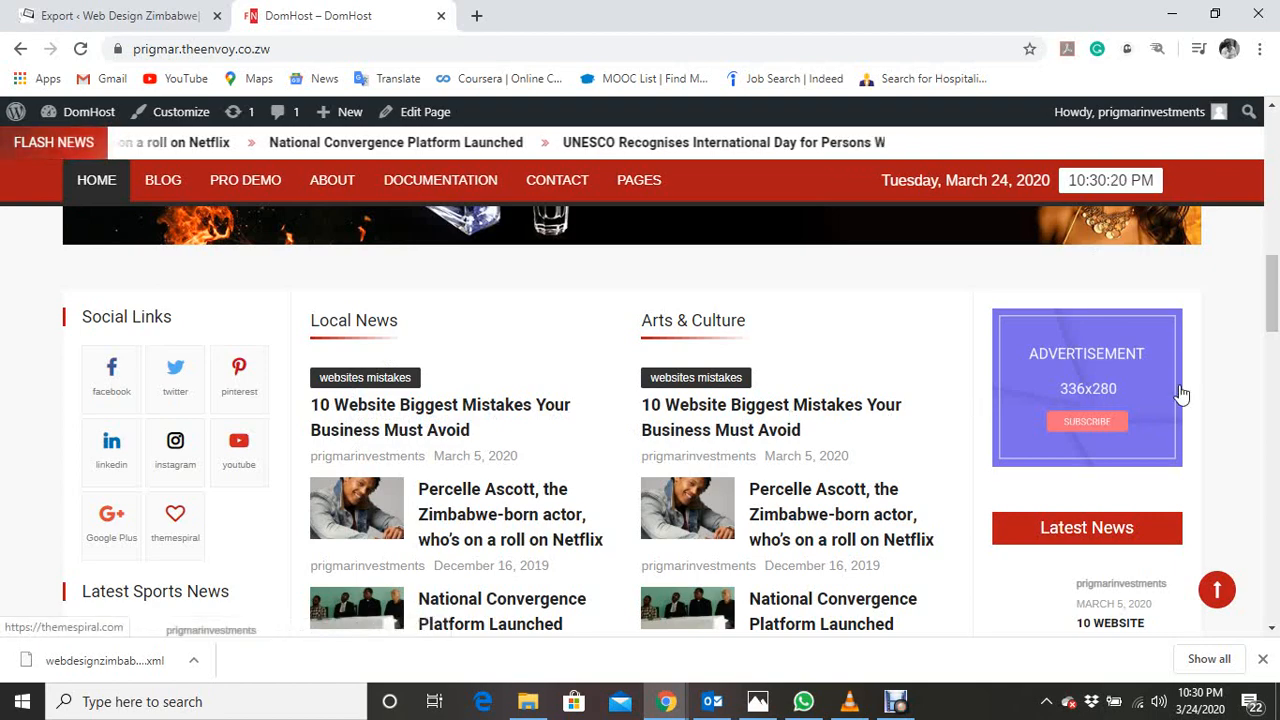
mouse_move(1276, 298)
left_mouse_down()
mouse_move(1276, 334)
mouse_move(1274, 303)
left_mouse_up()
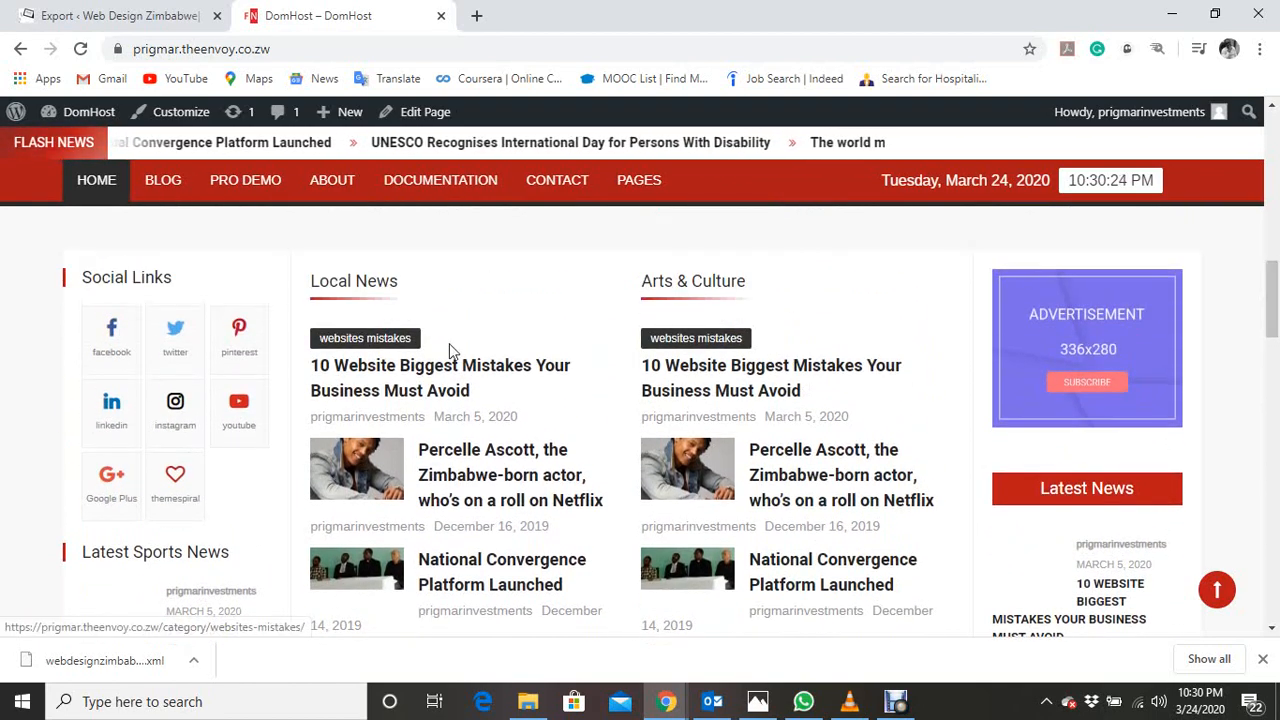
scroll(1262, 361, "up", 5)
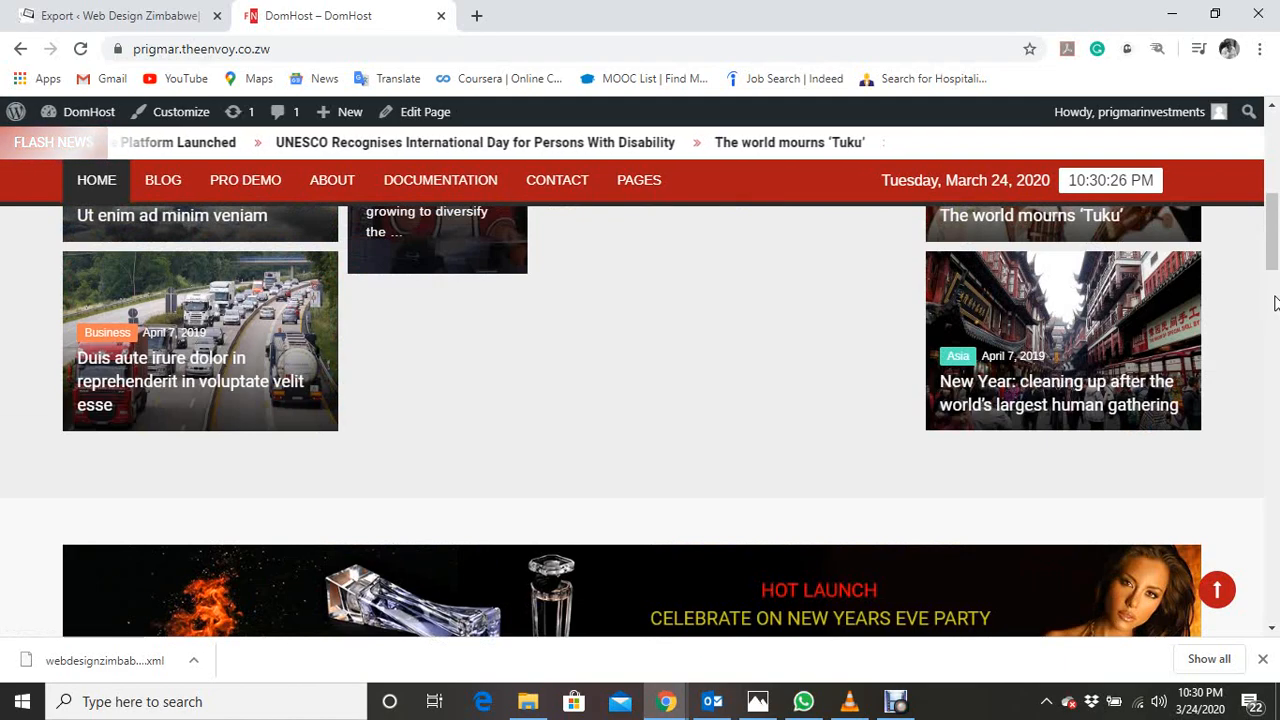
scroll(1277, 350, "down", 10)
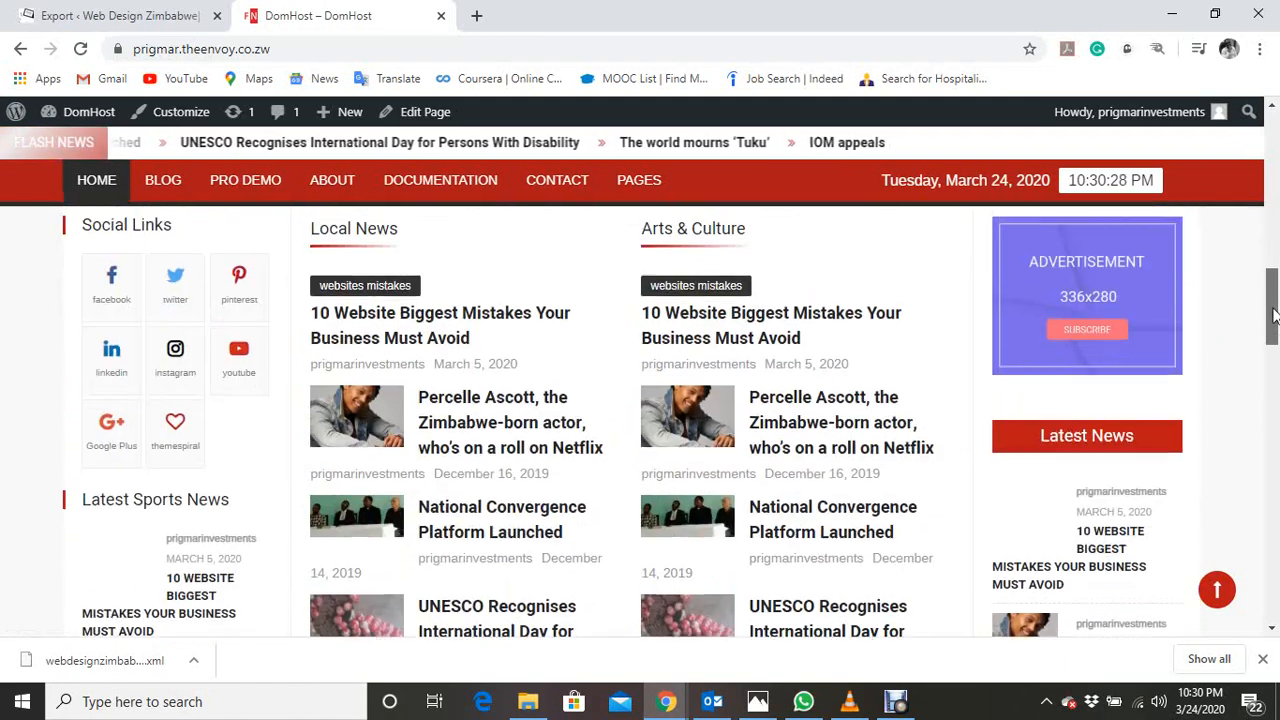
scroll(1277, 375, "down", 1)
left_click_drag(1277, 375, 1240, 256)
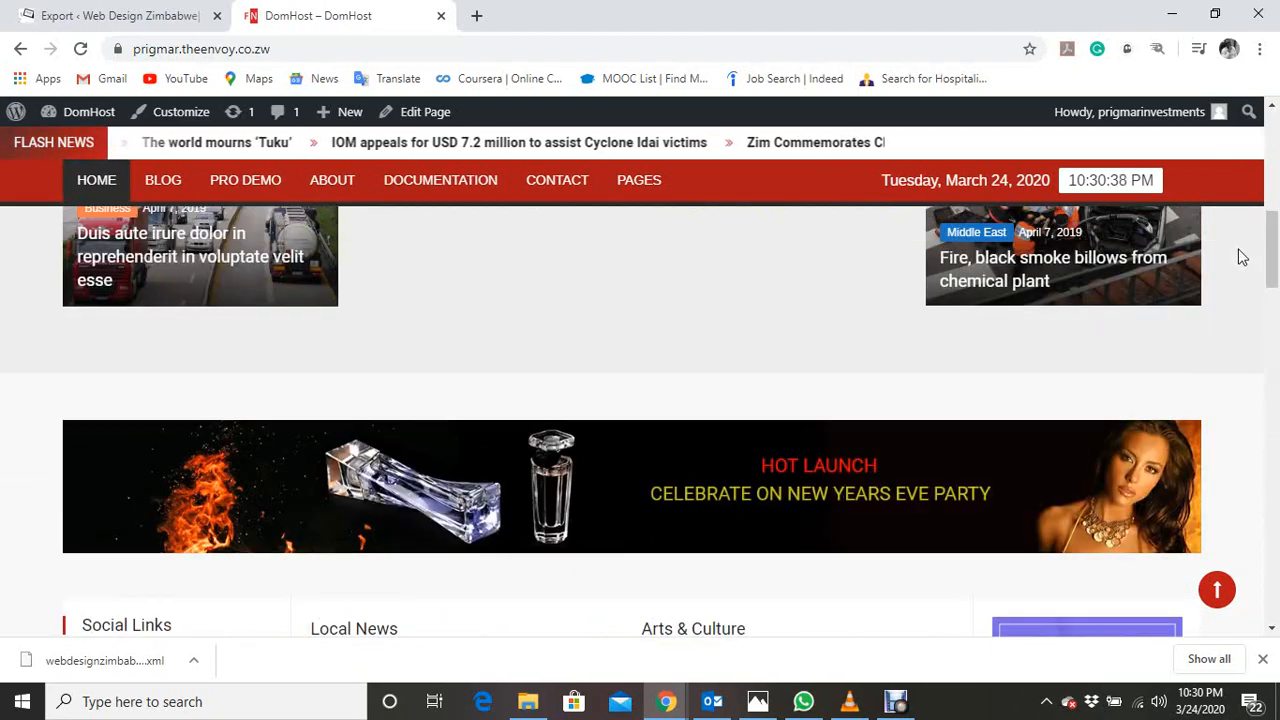